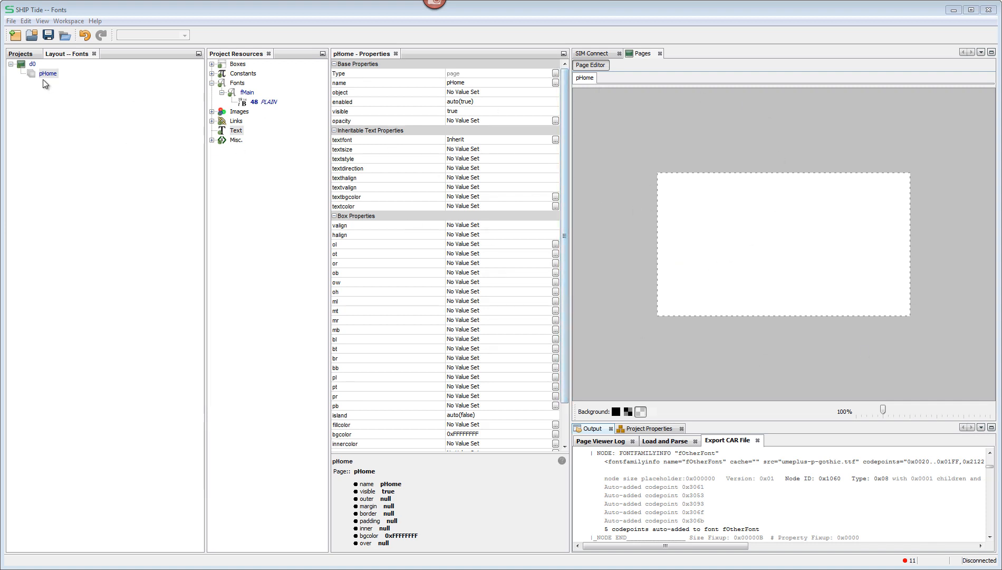
Step: Examine the properties of the d0 display, the pHome page and the fMain font
{"action": "left_click", "coordinate": [32, 64]}
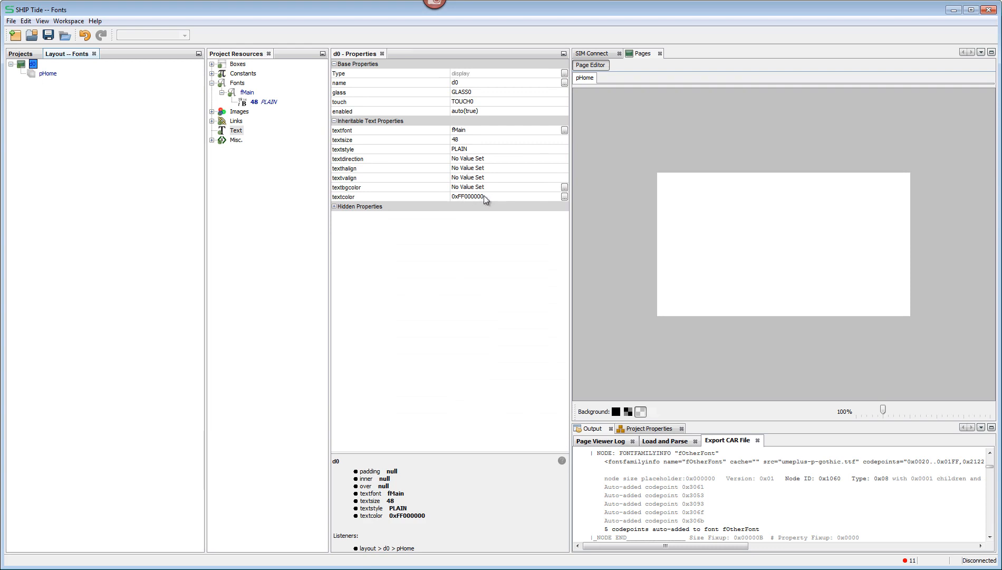
{"action": "left_click", "coordinate": [48, 74]}
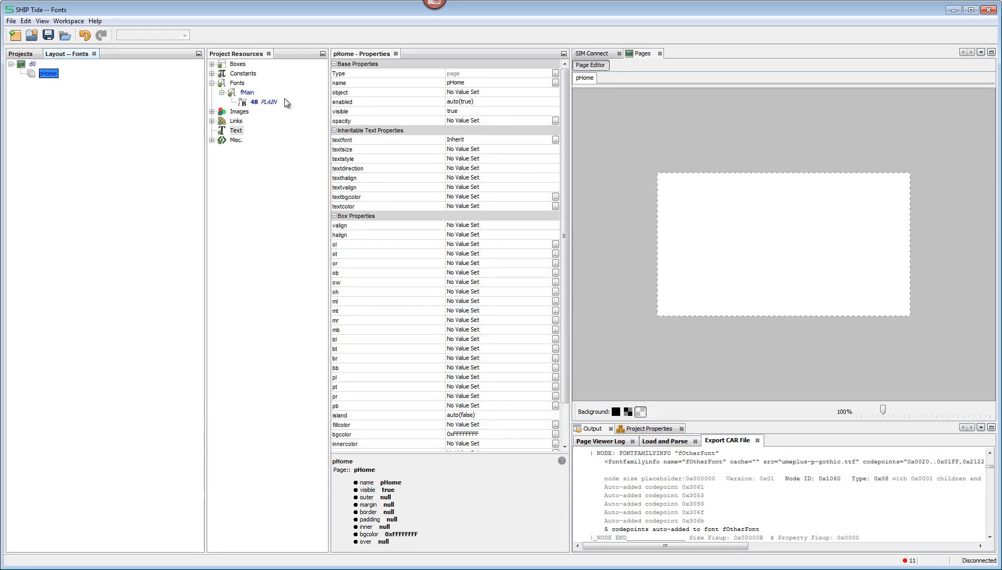
{"action": "left_click", "coordinate": [246, 93]}
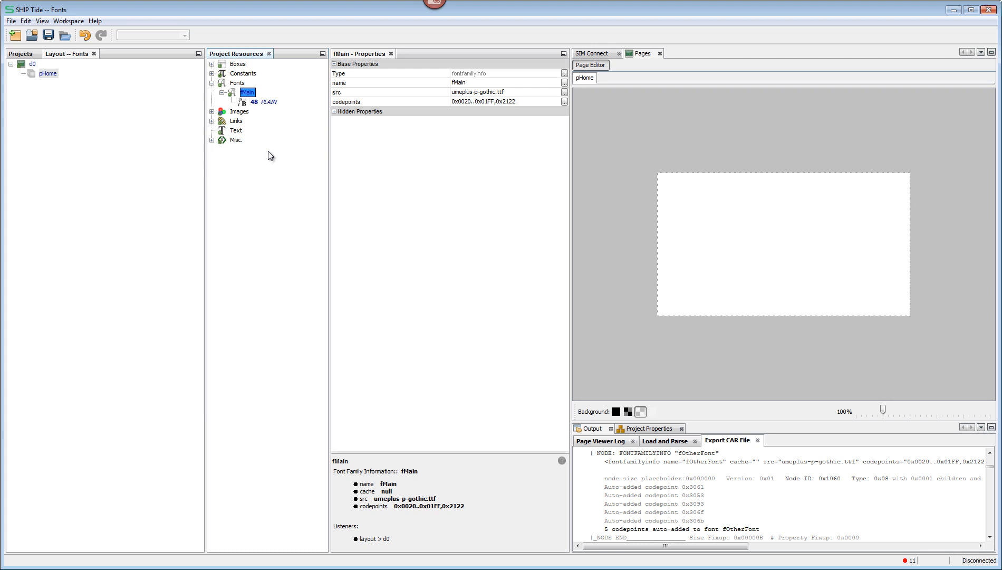
Step: Add a text object to the pHome page and set its value to "Welcome"
{"action": "right_click", "coordinate": [48, 75]}
{"action": "mouse_move", "coordinate": [132, 129]}
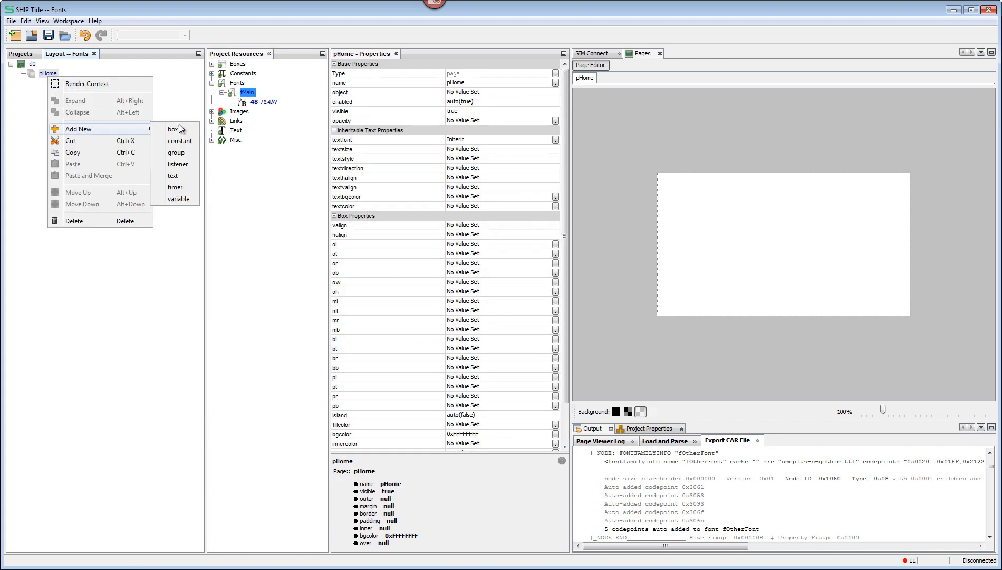
{"action": "left_click", "coordinate": [175, 175]}
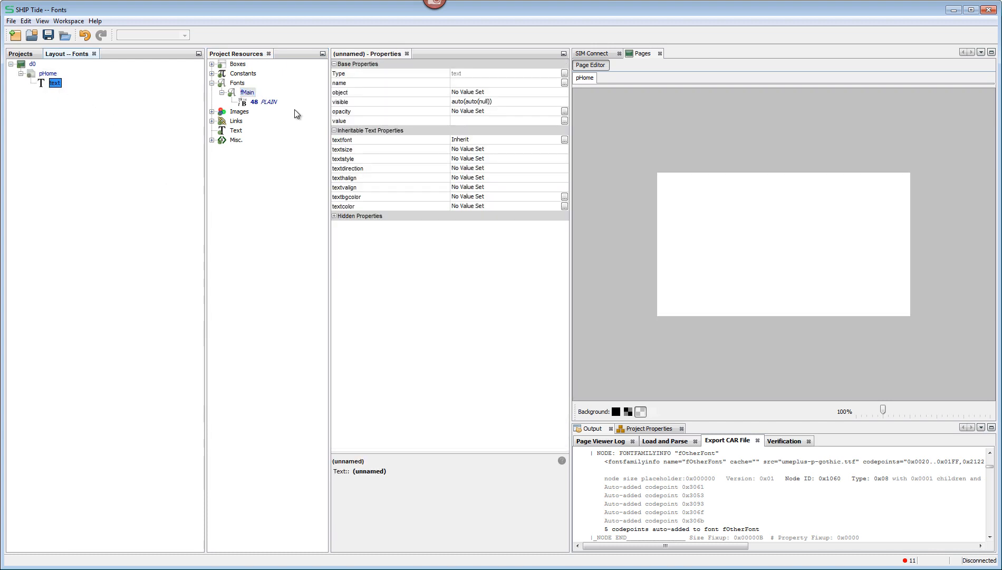
{"action": "left_click", "coordinate": [479, 121]}
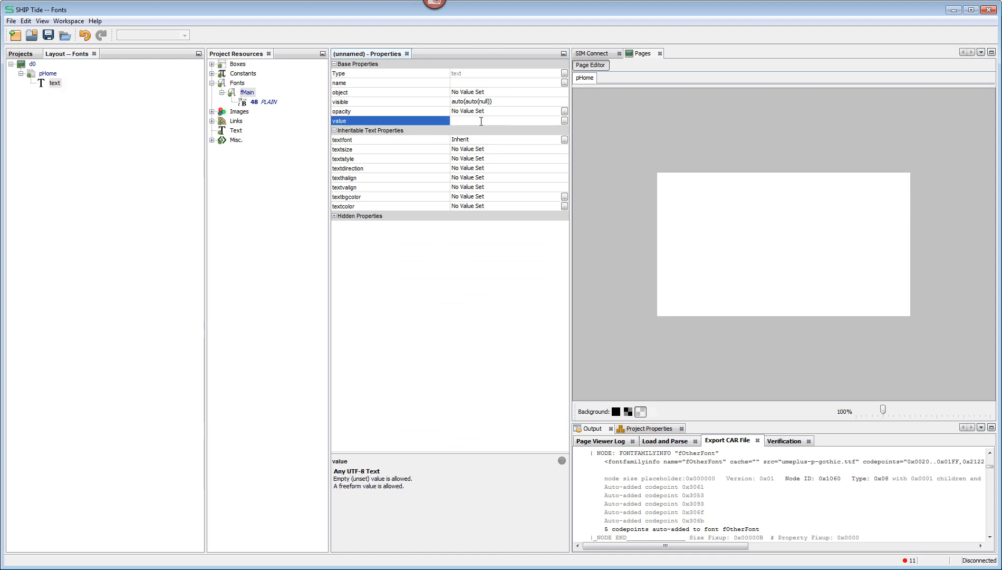
{"action": "type", "text": "Welcome"}
{"action": "key", "text": "Return"}
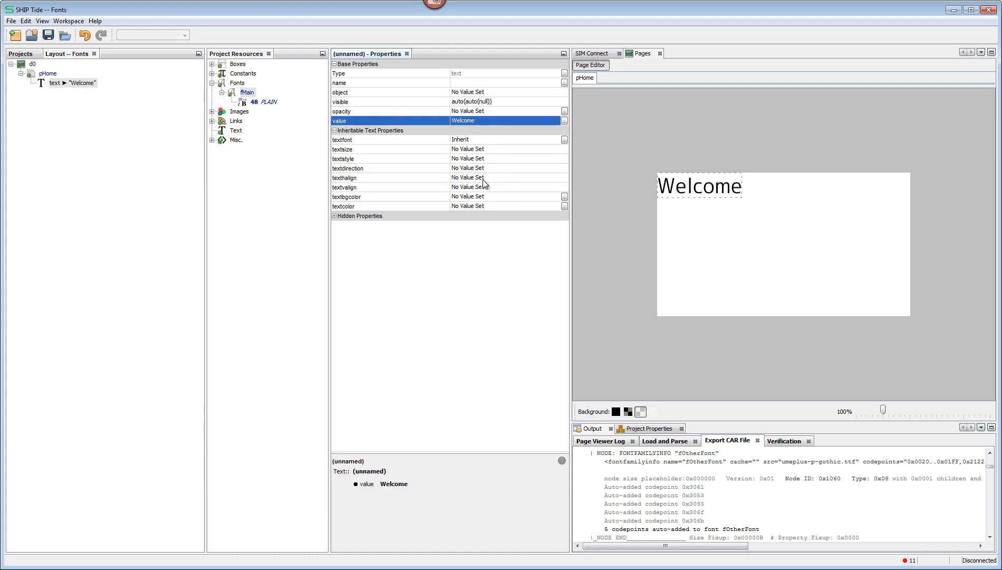
Step: Set the page text's horizontal alignment to RIGHT
{"action": "left_click", "coordinate": [480, 178]}
{"action": "left_click", "coordinate": [480, 216]}
{"action": "left_click", "coordinate": [480, 178]}
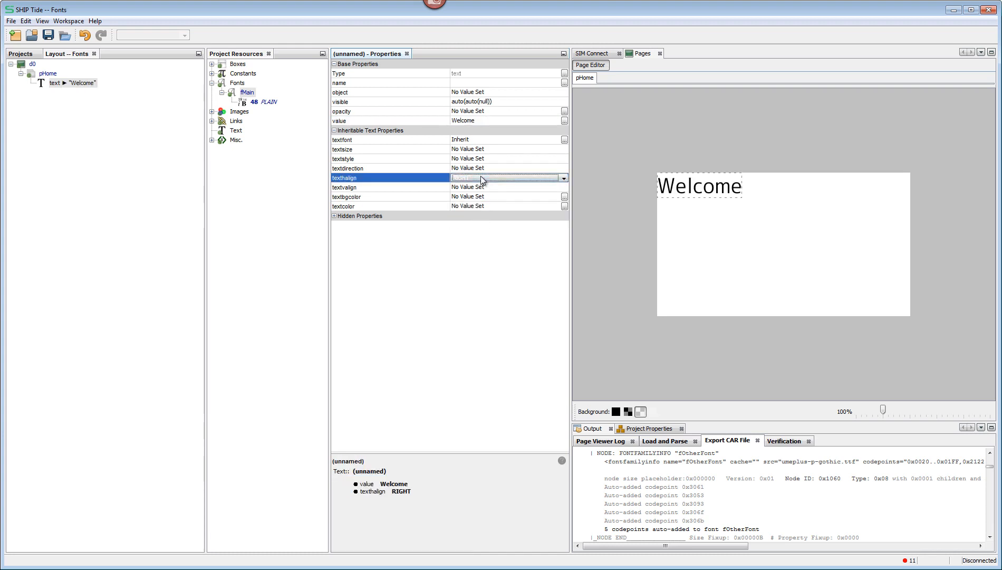
{"action": "left_click", "coordinate": [480, 221]}
Step: Set both the vertical and the horizontal alignment of the page text to CENTER
{"action": "left_click", "coordinate": [482, 187]}
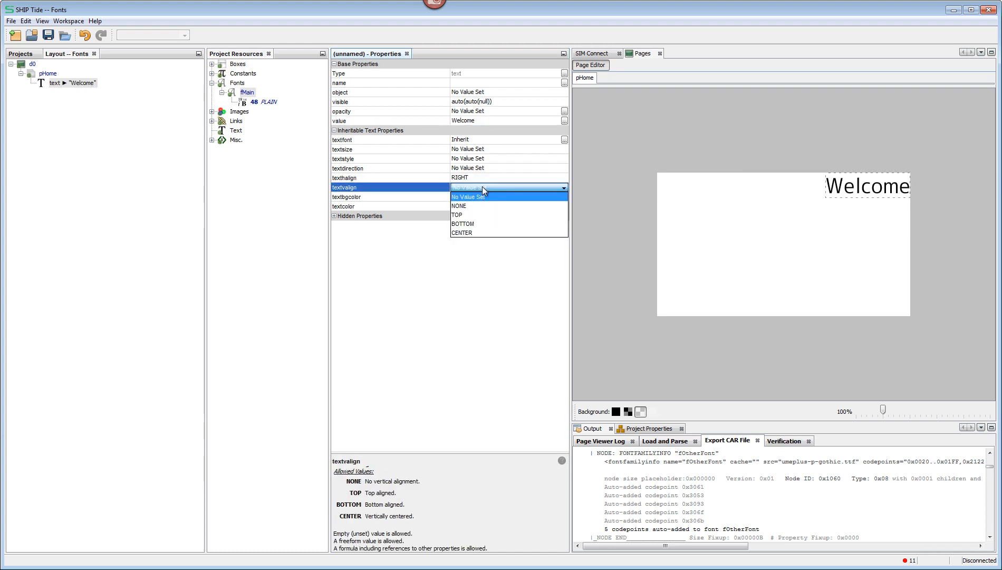
{"action": "left_click", "coordinate": [479, 231]}
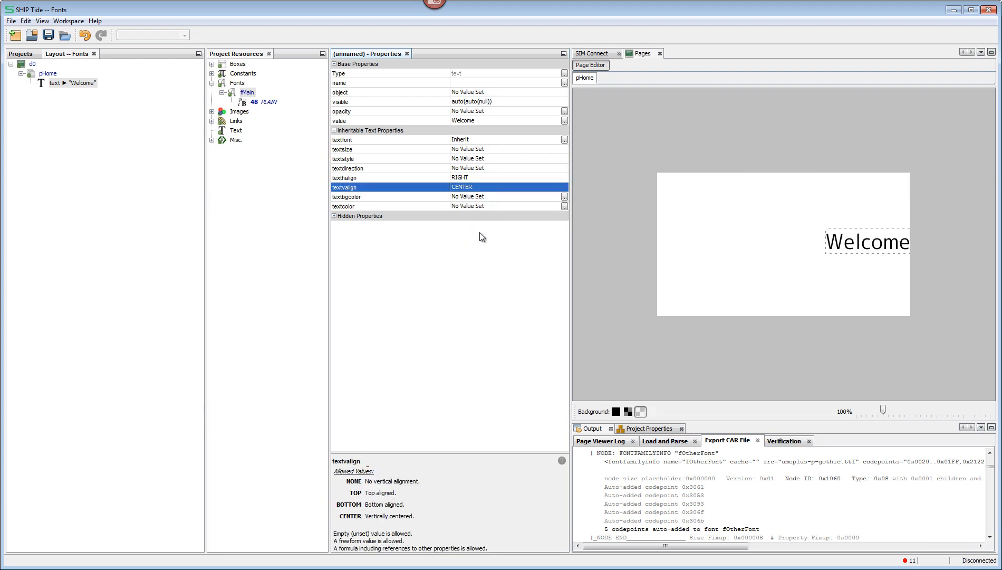
{"action": "left_click", "coordinate": [470, 169]}
{"action": "left_click", "coordinate": [469, 178]}
{"action": "left_click", "coordinate": [470, 179]}
{"action": "left_click", "coordinate": [469, 224]}
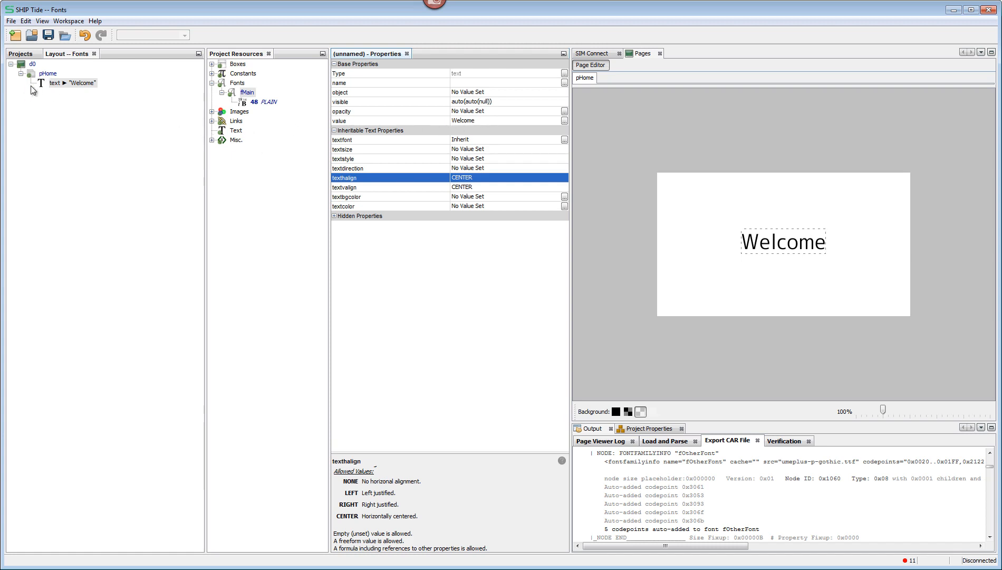
Step: Add a text resource to the project named tWelcome with the text "Welcome"
{"action": "left_click", "coordinate": [236, 131]}
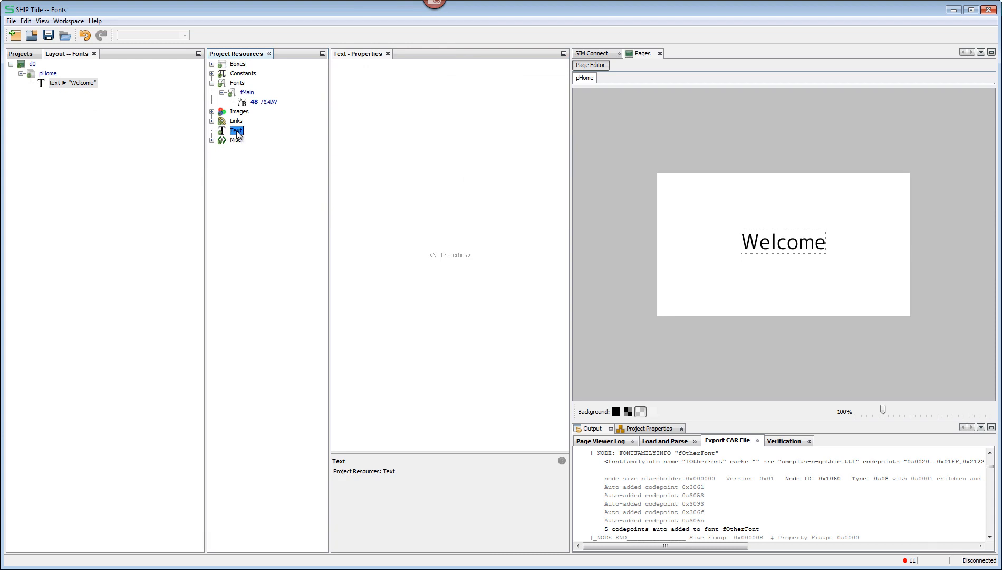
{"action": "right_click", "coordinate": [237, 133]}
{"action": "left_click", "coordinate": [269, 136]}
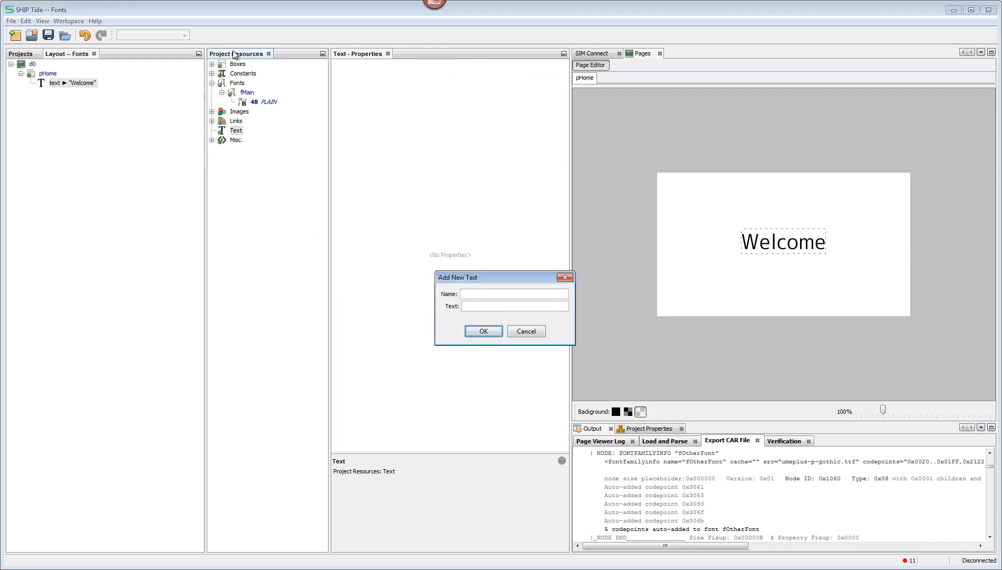
{"action": "left_click", "coordinate": [484, 296]}
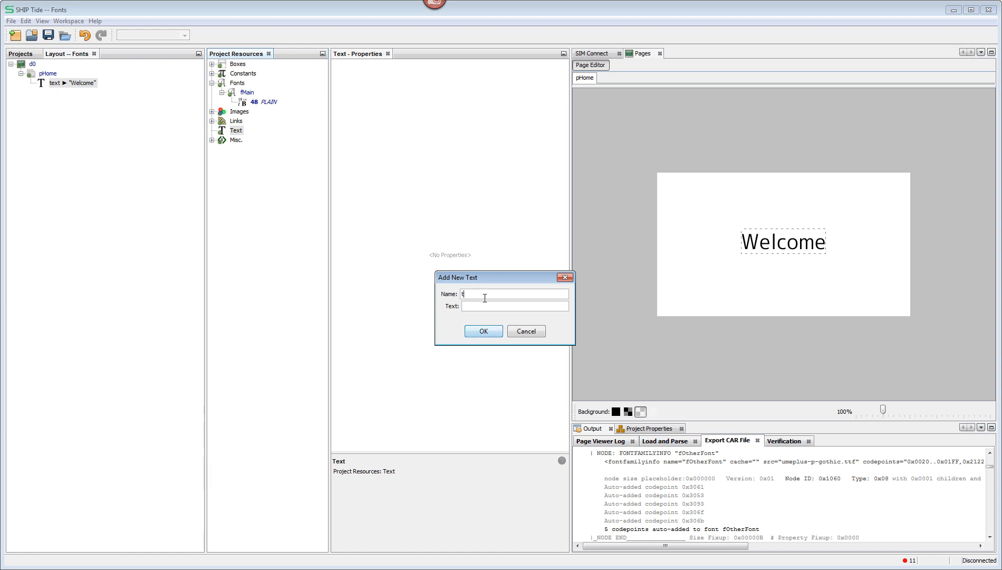
{"action": "type", "text": "tWelcome"}
{"action": "left_click", "coordinate": [514, 309]}
{"action": "type", "text": "Welcome"}
{"action": "key", "text": "Return"}
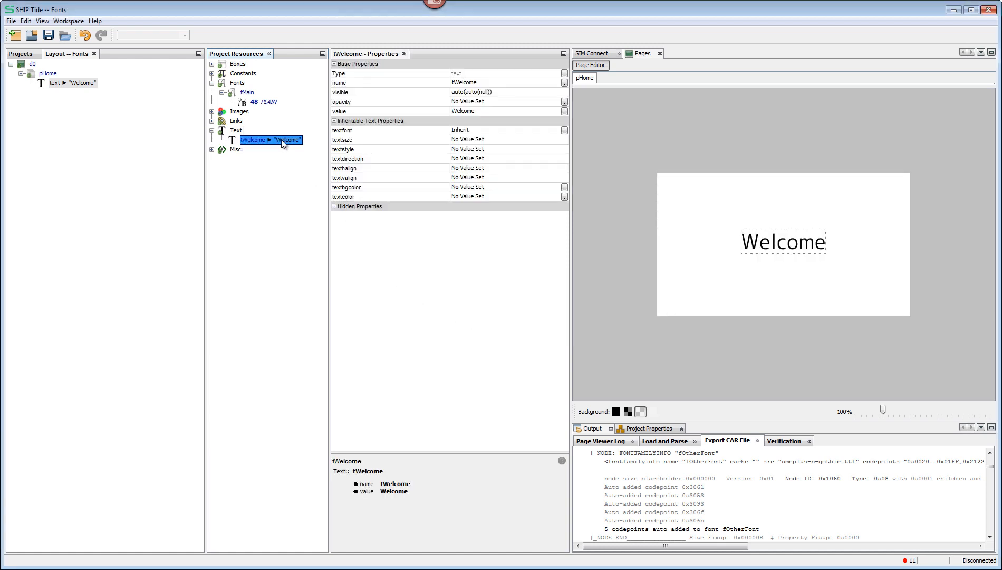
Step: Clear the value of the text object under pHome and set its object reference to tWelcome
{"action": "left_click", "coordinate": [50, 83]}
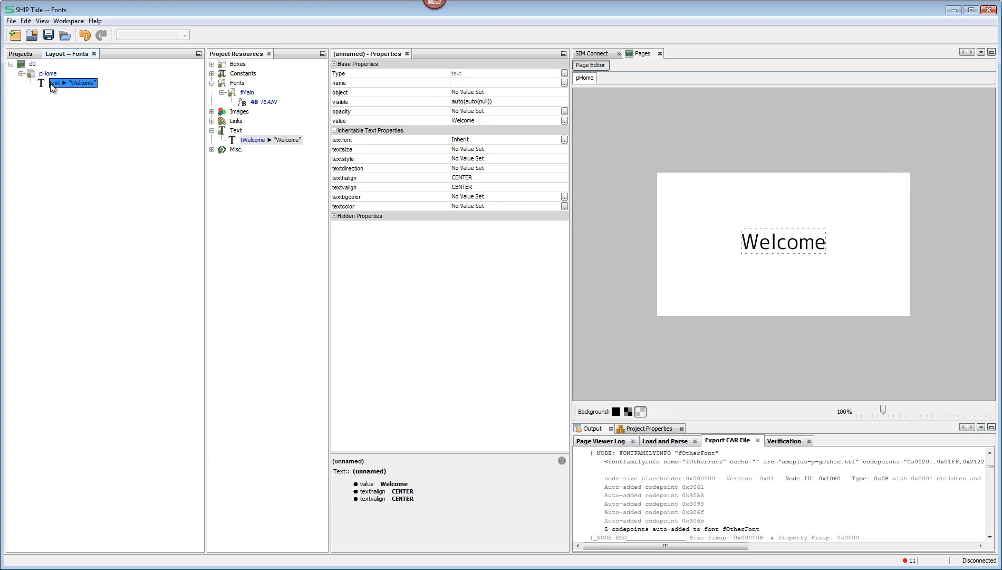
{"action": "left_click", "coordinate": [476, 120]}
{"action": "left_click_drag", "start_coordinate": [477, 121], "coordinate": [444, 120]}
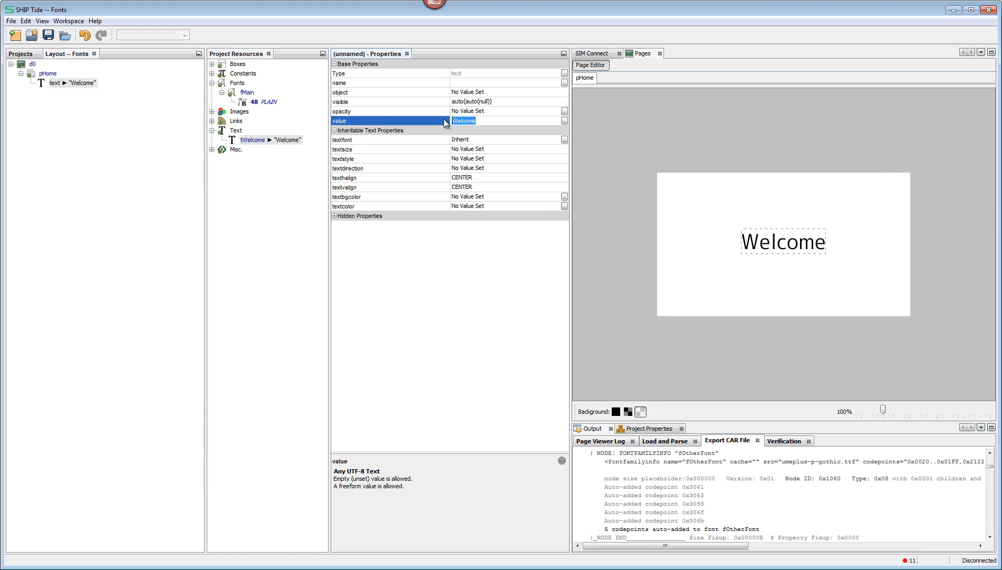
{"action": "key", "text": "BackSpace"}
{"action": "key", "text": "Return"}
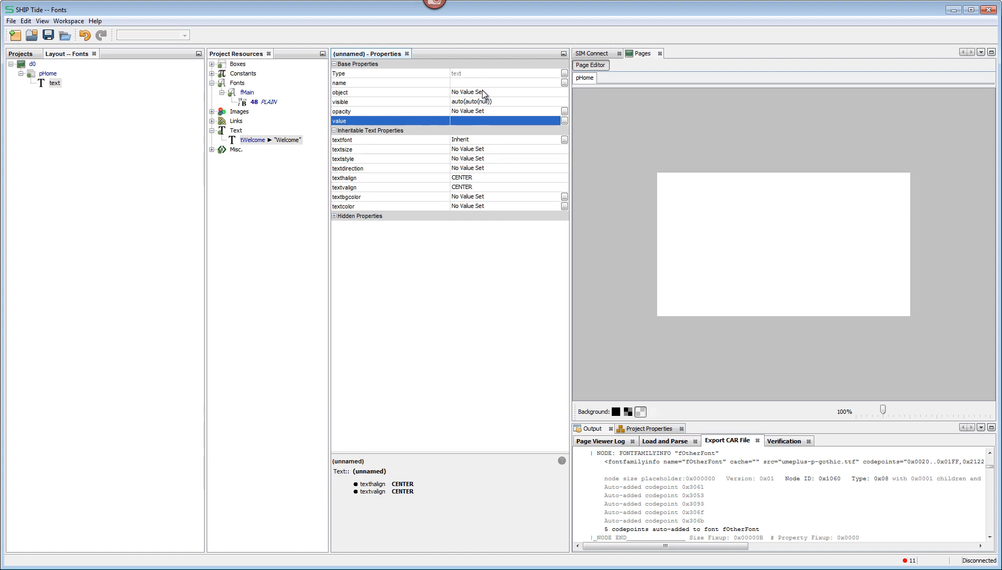
{"action": "left_click", "coordinate": [481, 91]}
{"action": "left_click", "coordinate": [477, 112]}
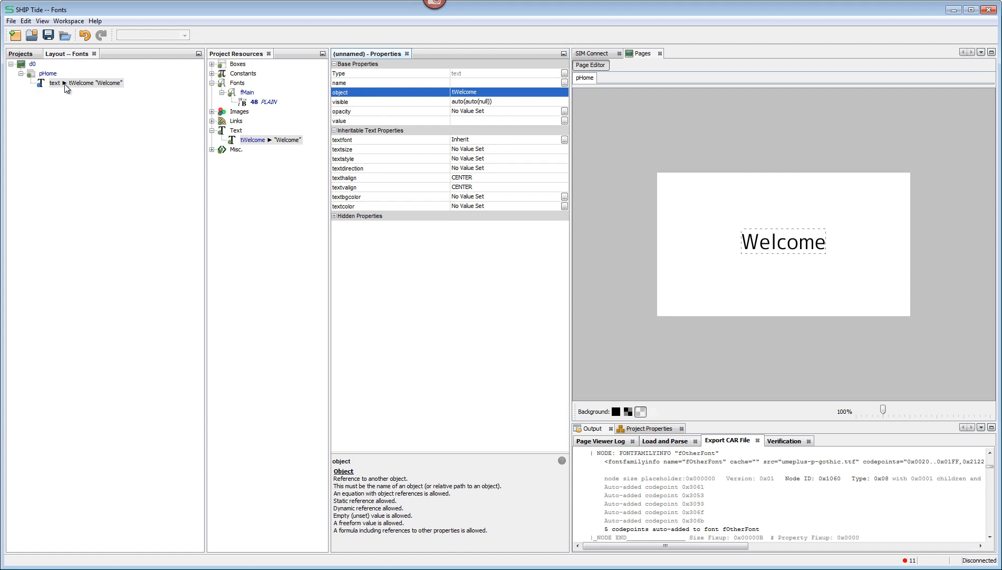
{"action": "mouse_move", "coordinate": [53, 88]}
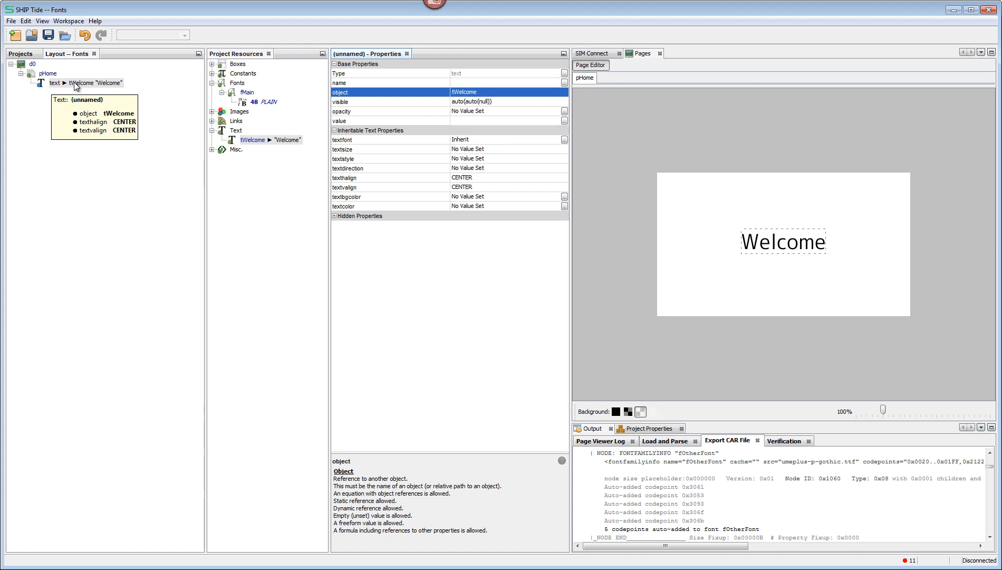
Step: Add an alternate to the tWelcome text resource for the language esMX
{"action": "mouse_move", "coordinate": [252, 140]}
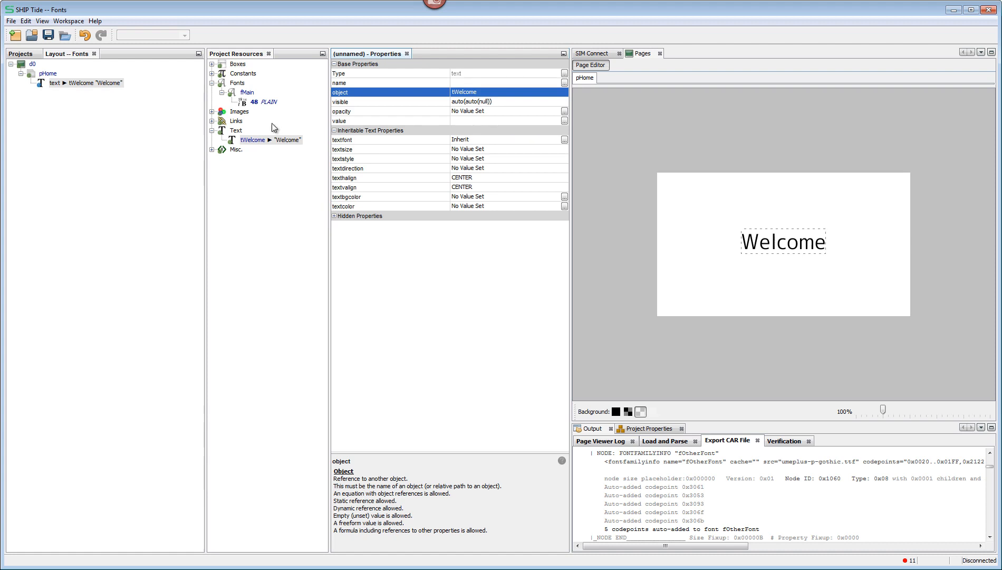
{"action": "left_click", "coordinate": [253, 140]}
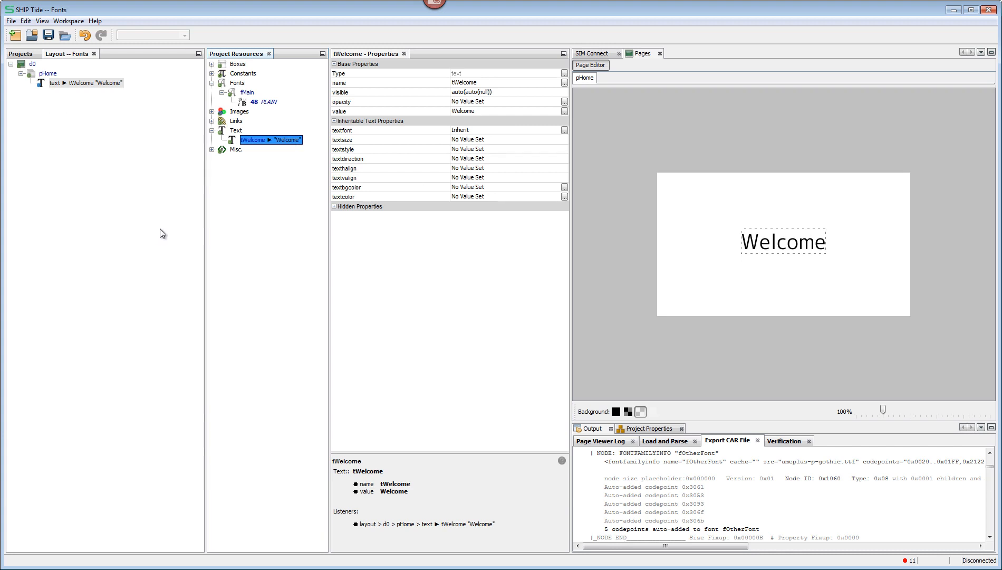
{"action": "right_click", "coordinate": [250, 144]}
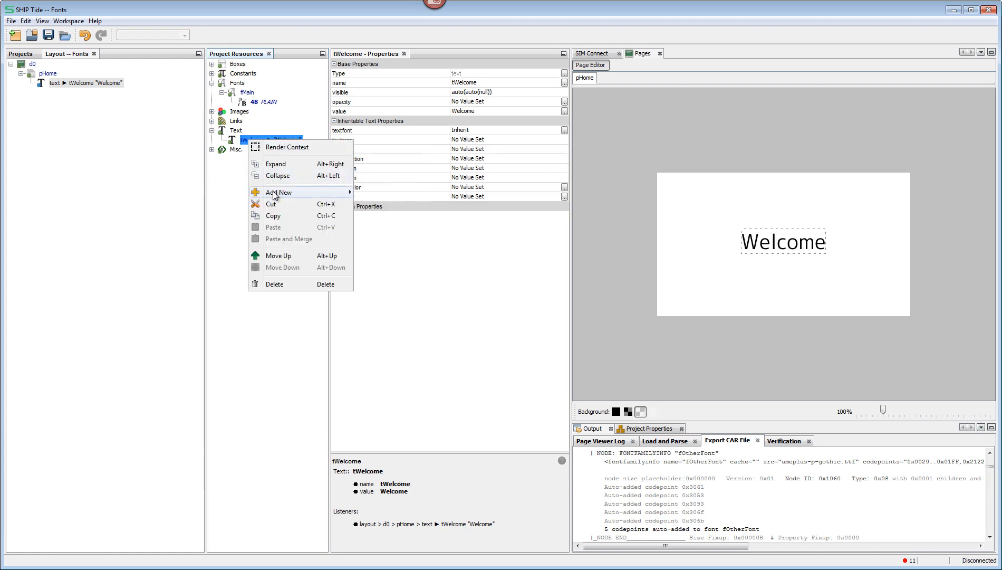
{"action": "mouse_move", "coordinate": [274, 194]}
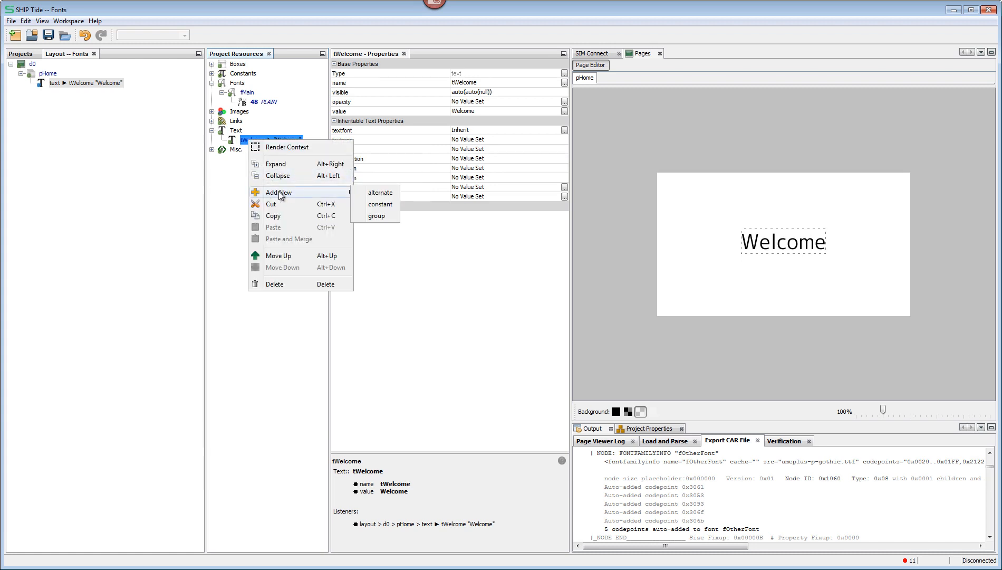
{"action": "left_click", "coordinate": [385, 193]}
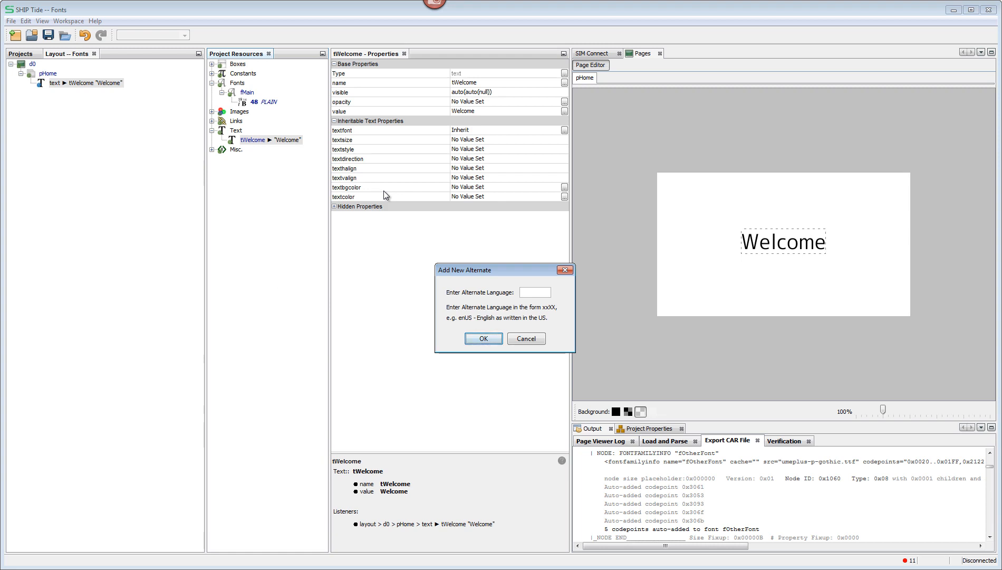
{"action": "left_click", "coordinate": [525, 291]}
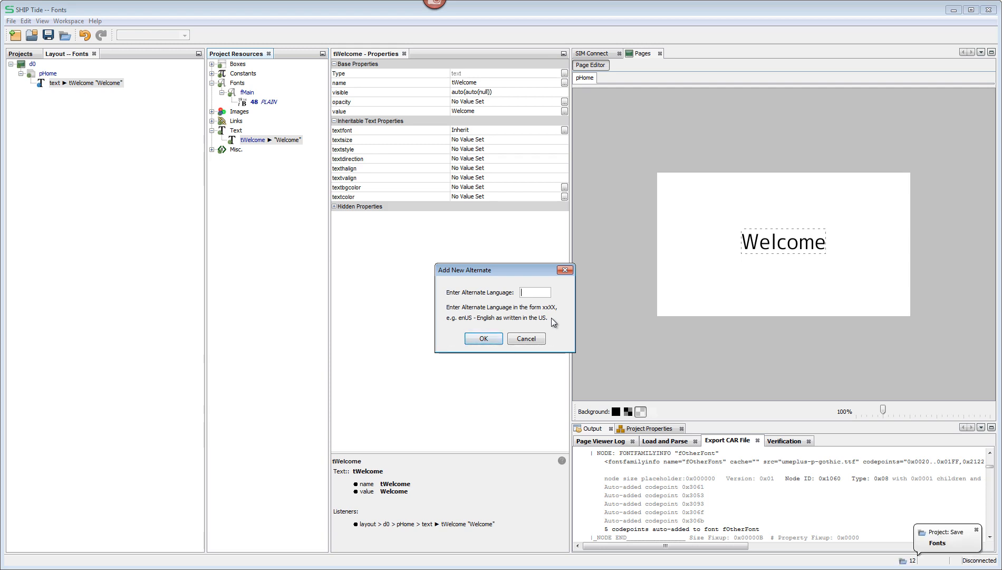
{"action": "type", "text": "es"}
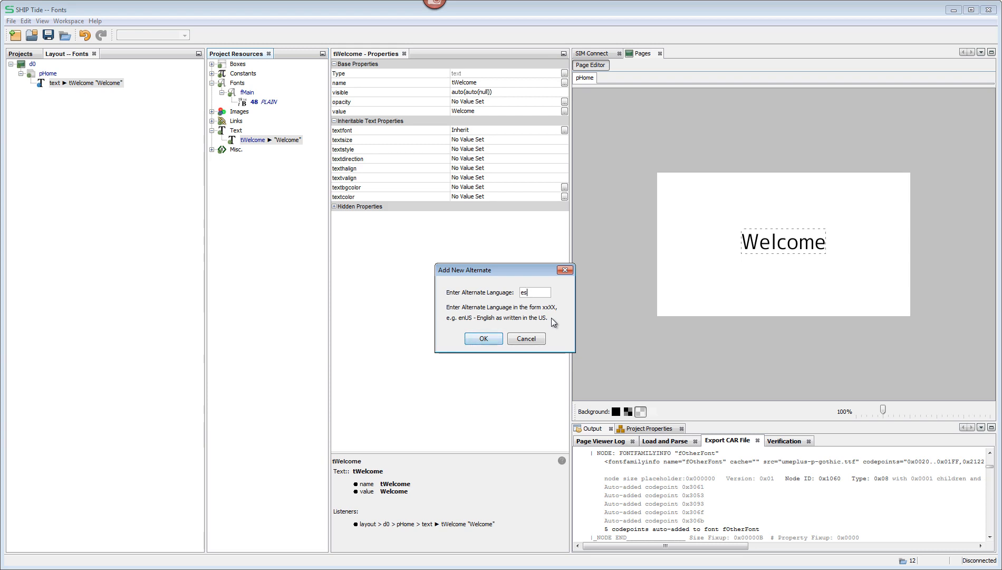
{"action": "type", "text": "MX"}
{"action": "left_click", "coordinate": [496, 338]}
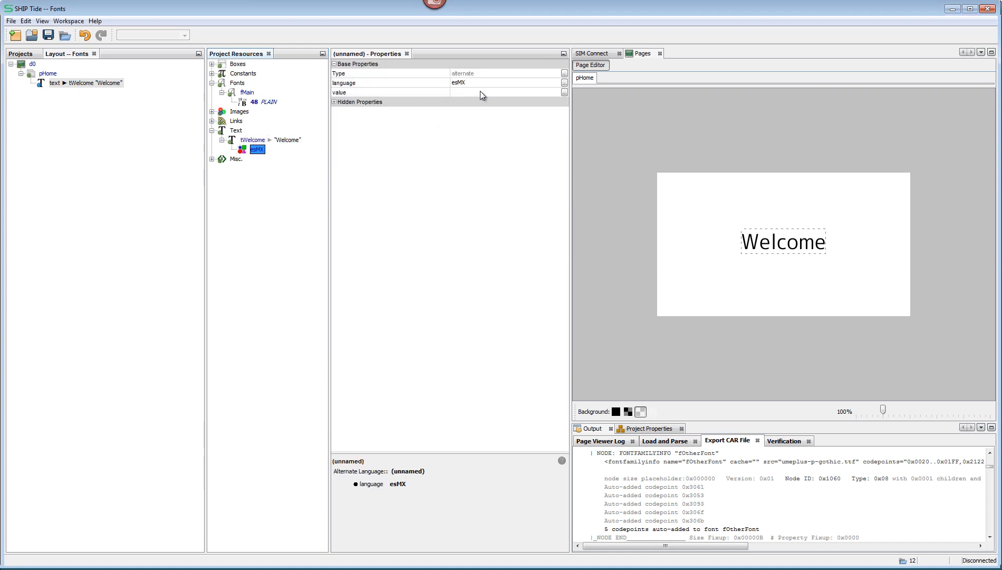
Step: Switch to Google Translate in the browser, translate "Welcome" into Spanish and copy the translation
{"action": "left_click", "coordinate": [142, 569]}
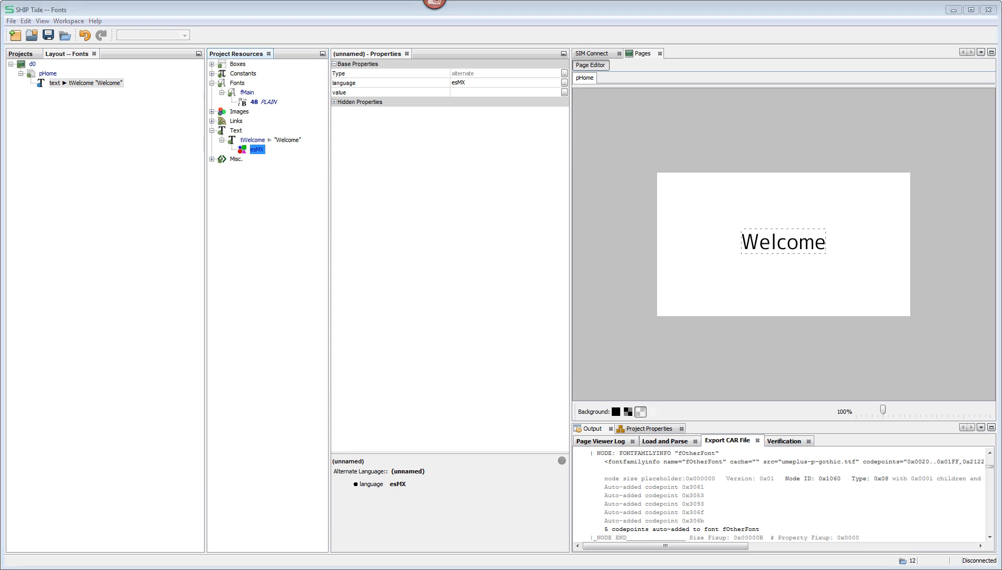
{"action": "left_click", "coordinate": [142, 569]}
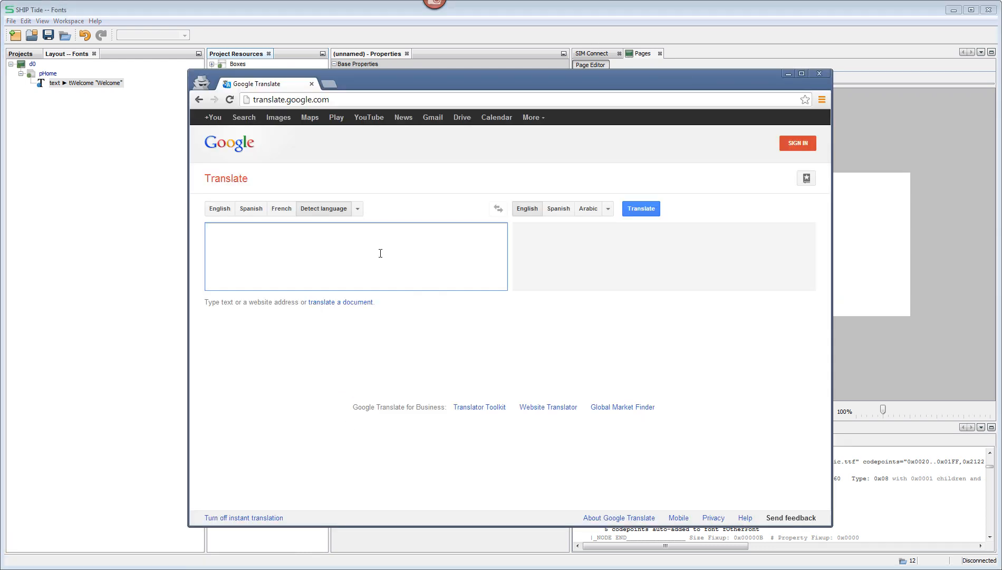
{"action": "type", "text": "Welcome"}
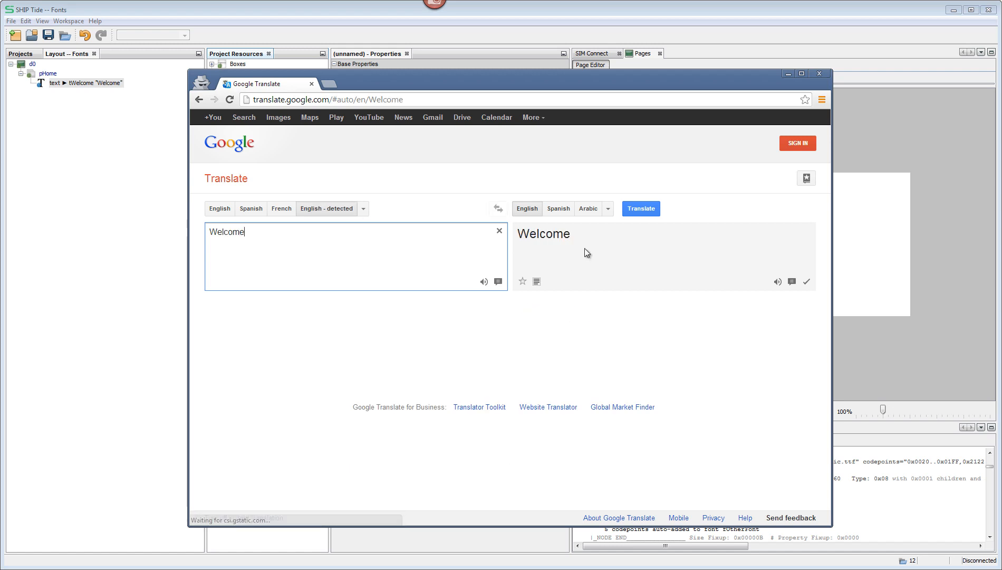
{"action": "left_click", "coordinate": [560, 207]}
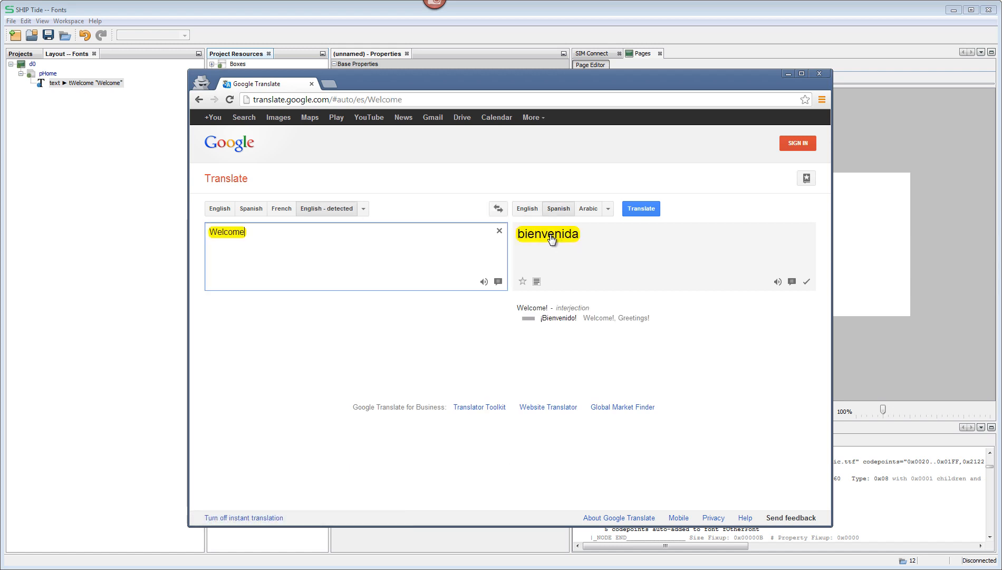
{"action": "double_click", "coordinate": [550, 234]}
{"action": "right_click", "coordinate": [550, 234]}
{"action": "left_click", "coordinate": [572, 243]}
Step: Return to SHIP Tide and set the esMX alternate's value to the copied translation, capitalized as "Bienvenida"
{"action": "left_click", "coordinate": [372, 6]}
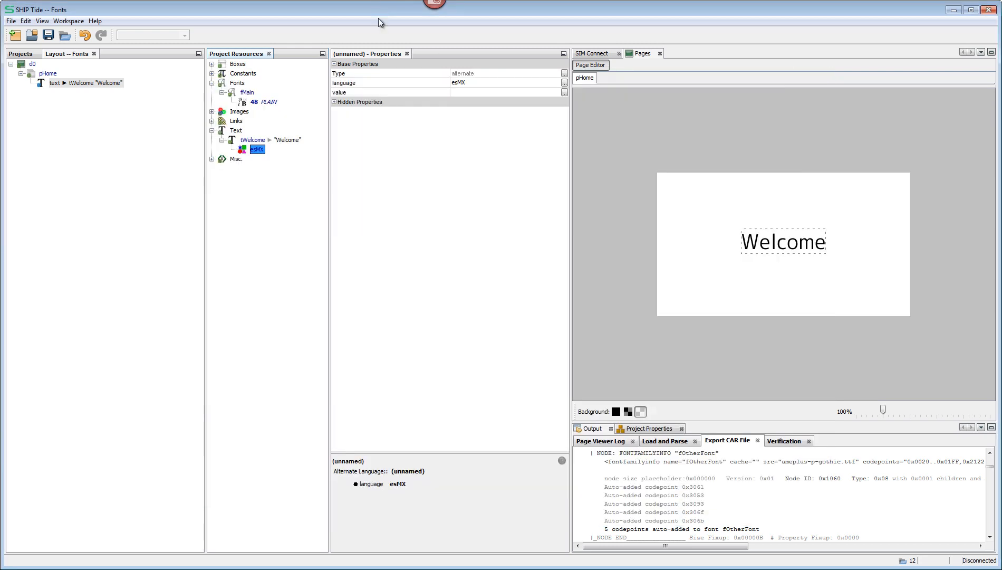
{"action": "left_click", "coordinate": [472, 92]}
{"action": "key", "text": "ctrl+v"}
{"action": "left_click_drag", "start_coordinate": [455, 94], "coordinate": [452, 93]}
{"action": "type", "text": "B"}
{"action": "key", "text": "Return"}
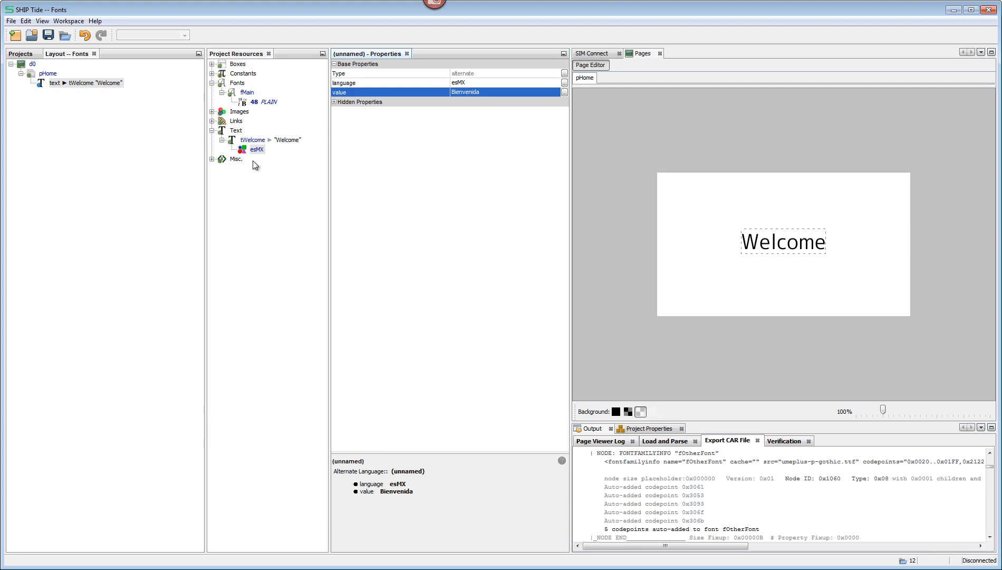
Step: Add another alternate to the tWelcome text resource for the language jaJP
{"action": "left_click", "coordinate": [252, 141]}
{"action": "right_click", "coordinate": [251, 141]}
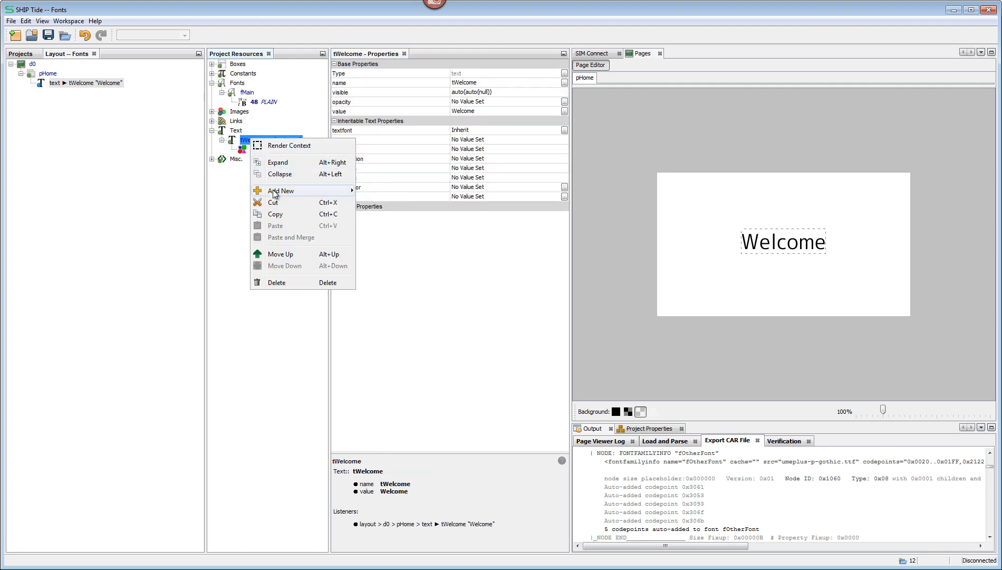
{"action": "mouse_move", "coordinate": [335, 190]}
{"action": "left_click", "coordinate": [376, 191]}
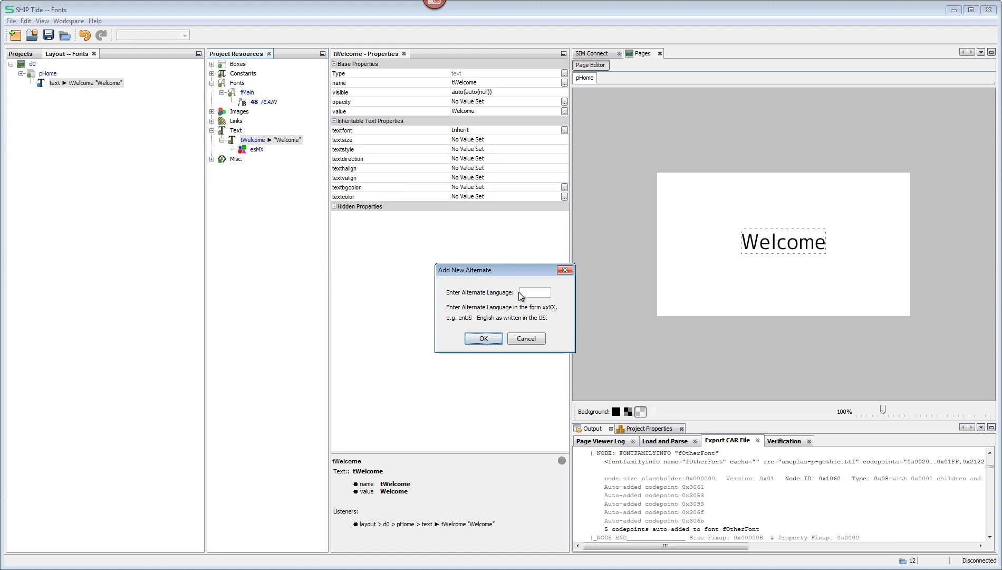
{"action": "type", "text": "jaJP"}
{"action": "left_click", "coordinate": [479, 338]}
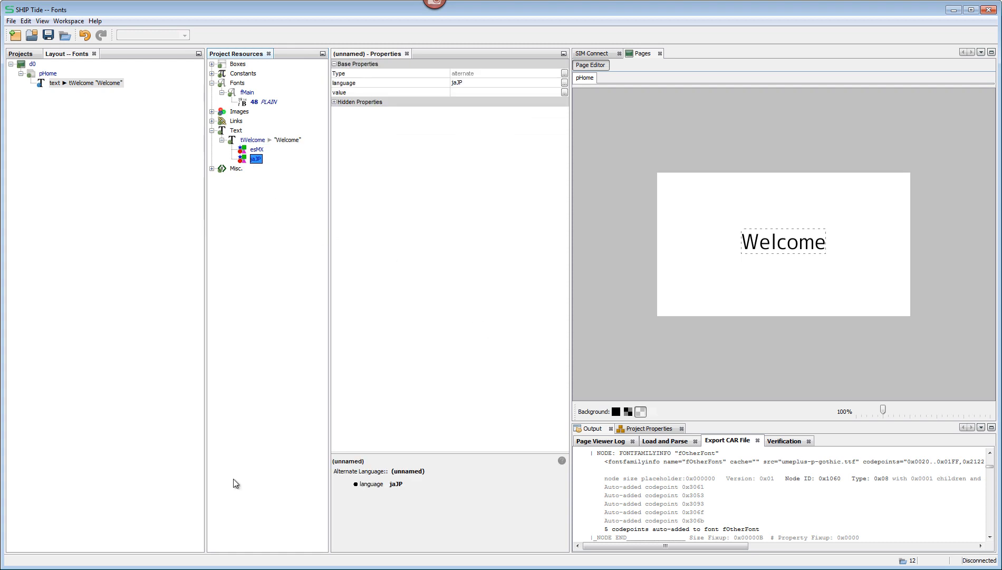
Step: Switch to Google Translate in the browser, translate "Welcome" into Japanese and copy the translation 歓迎
{"action": "left_click", "coordinate": [106, 569]}
{"action": "left_click", "coordinate": [90, 567]}
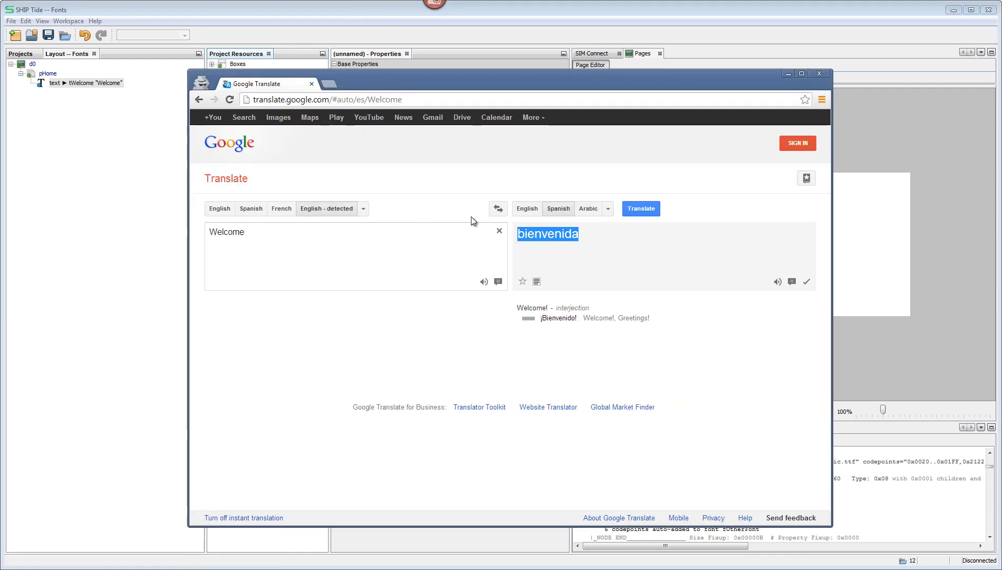
{"action": "left_click", "coordinate": [609, 208]}
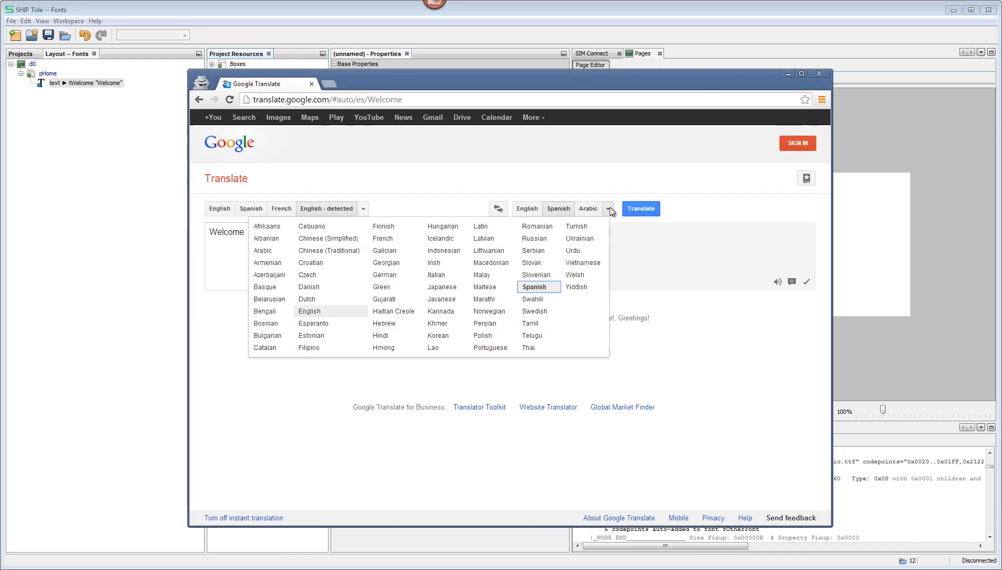
{"action": "left_click", "coordinate": [446, 288]}
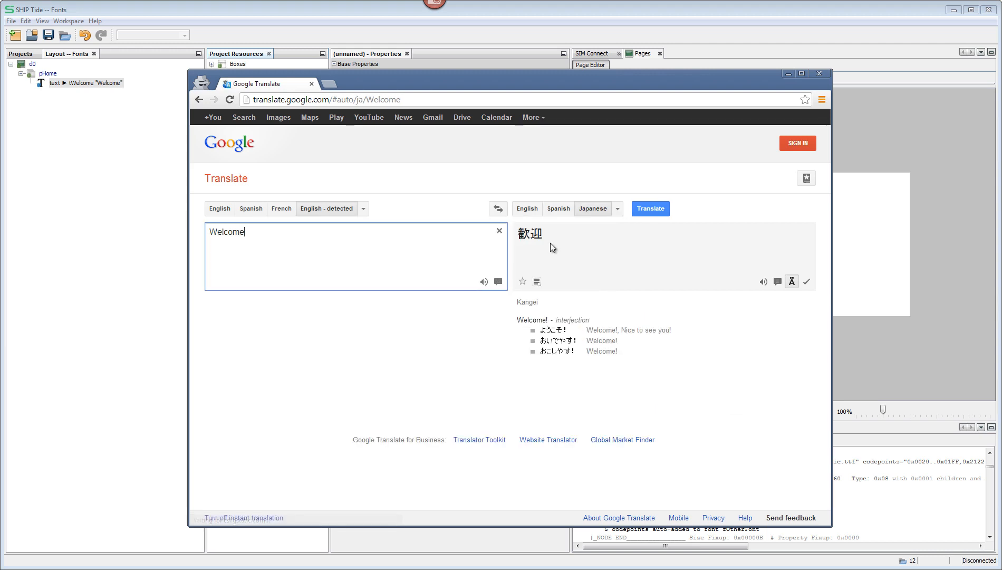
{"action": "double_click", "coordinate": [550, 242]}
{"action": "right_click", "coordinate": [554, 244]}
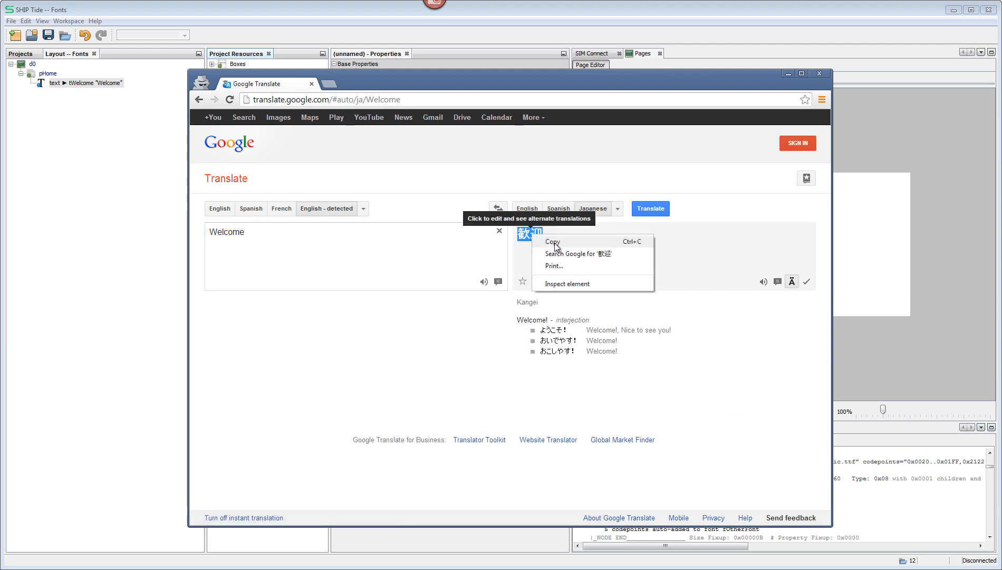
{"action": "left_click", "coordinate": [554, 242]}
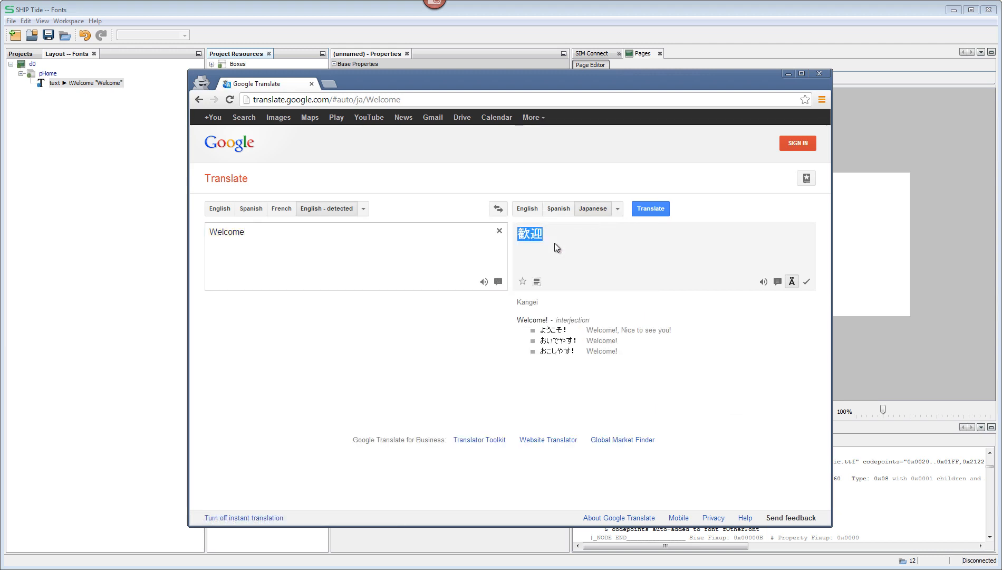
Step: Return to SHIP Tide and set the jaJP alternate's value to the copied translation 歓迎
{"action": "left_click", "coordinate": [337, 10]}
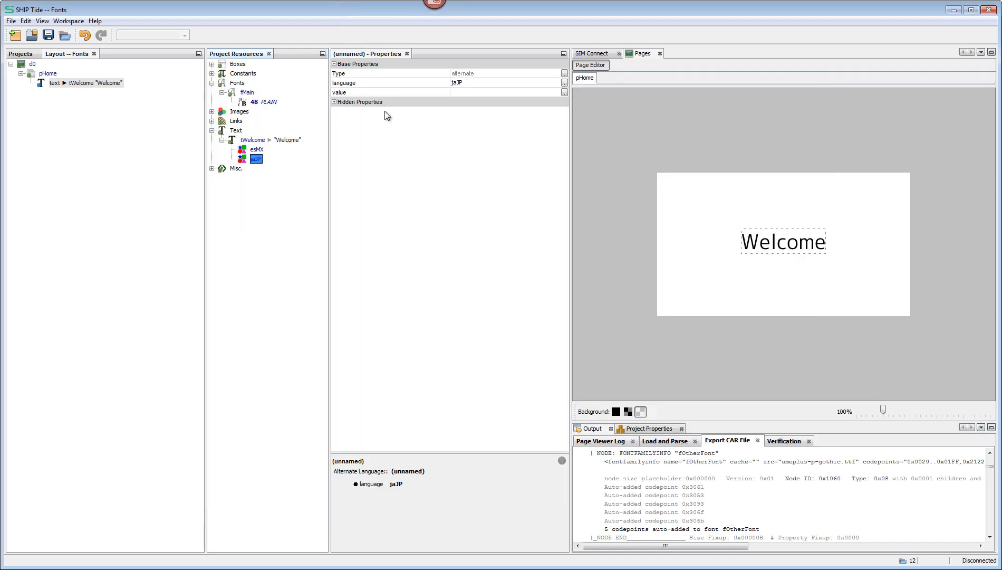
{"action": "left_click", "coordinate": [459, 93]}
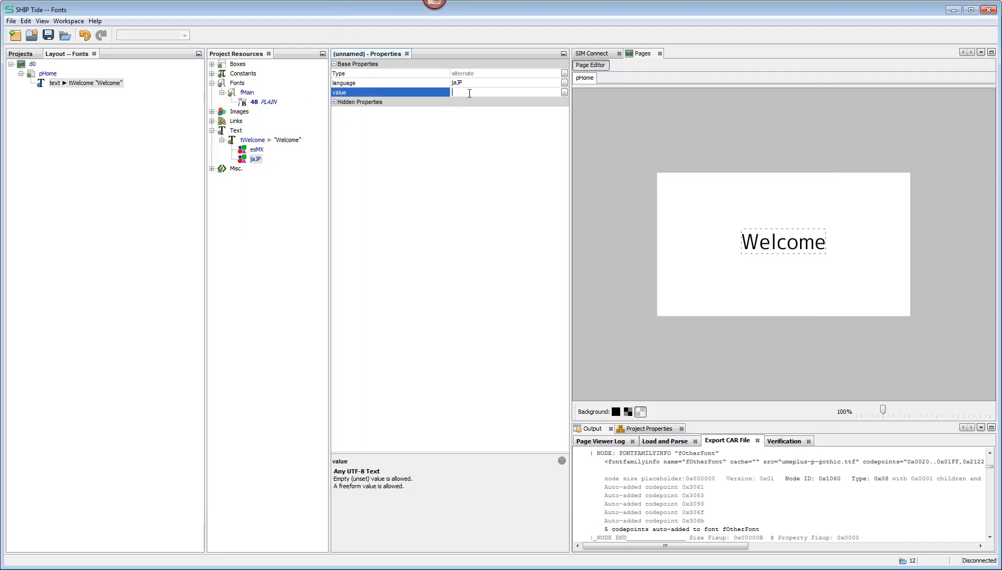
{"action": "key", "text": "ctrl+v"}
{"action": "key", "text": "Return"}
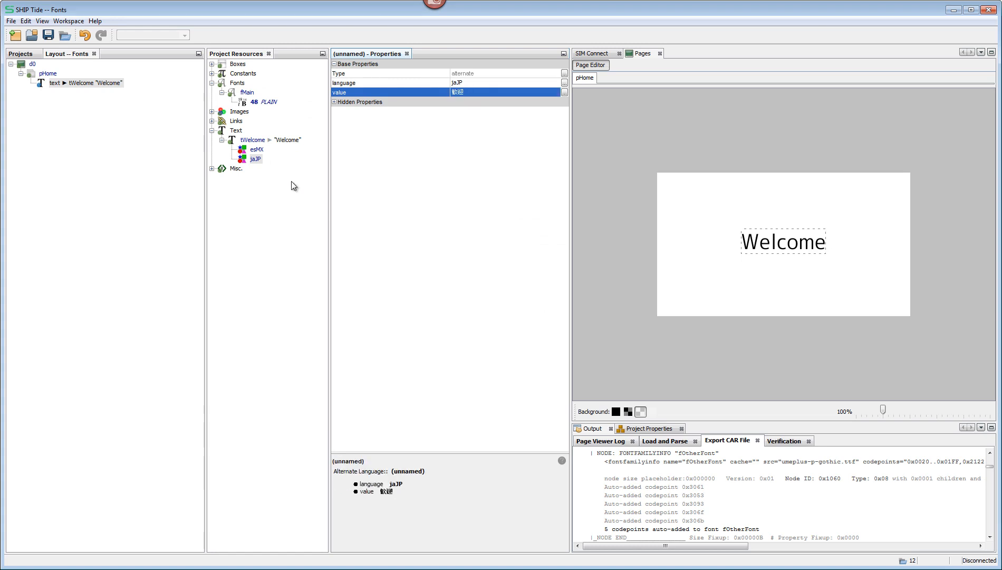
{"action": "left_click", "coordinate": [257, 141]}
{"action": "left_click", "coordinate": [258, 141]}
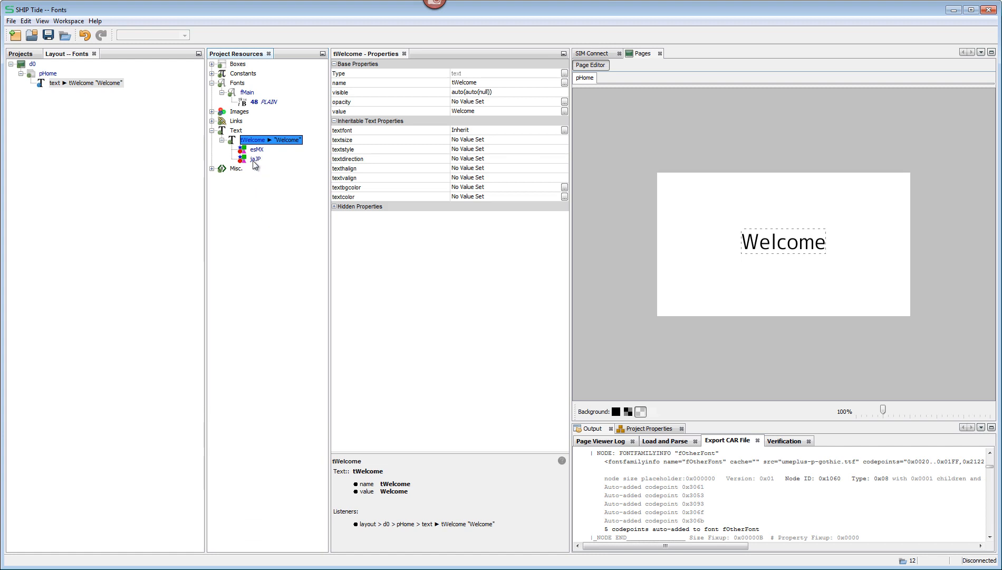
Step: Add a new text resource named tGoodbye with the text "Good Bye"
{"action": "mouse_move", "coordinate": [255, 164]}
{"action": "right_click", "coordinate": [237, 132]}
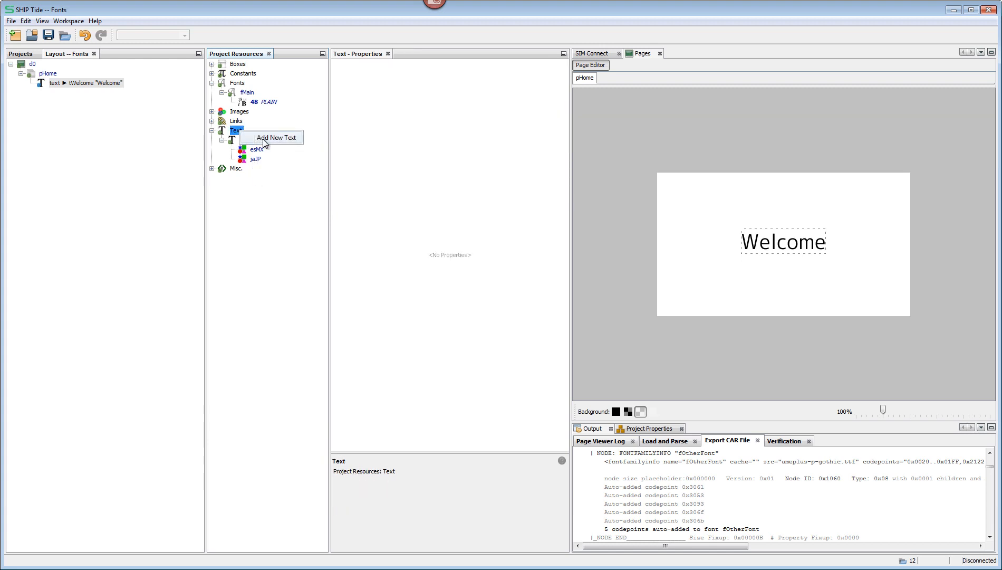
{"action": "left_click", "coordinate": [264, 138]}
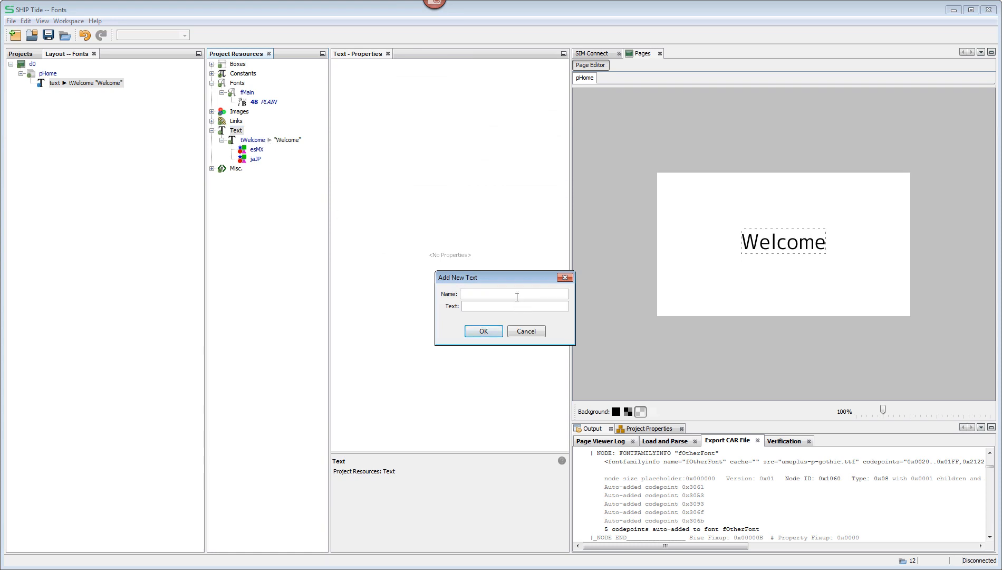
{"action": "type", "text": "tGoodB"}
{"action": "key", "text": "BackSpace"}
{"action": "type", "text": "bye"}
{"action": "key", "text": "Tab"}
{"action": "type", "text": "Good Bye"}
{"action": "key", "text": "Return"}
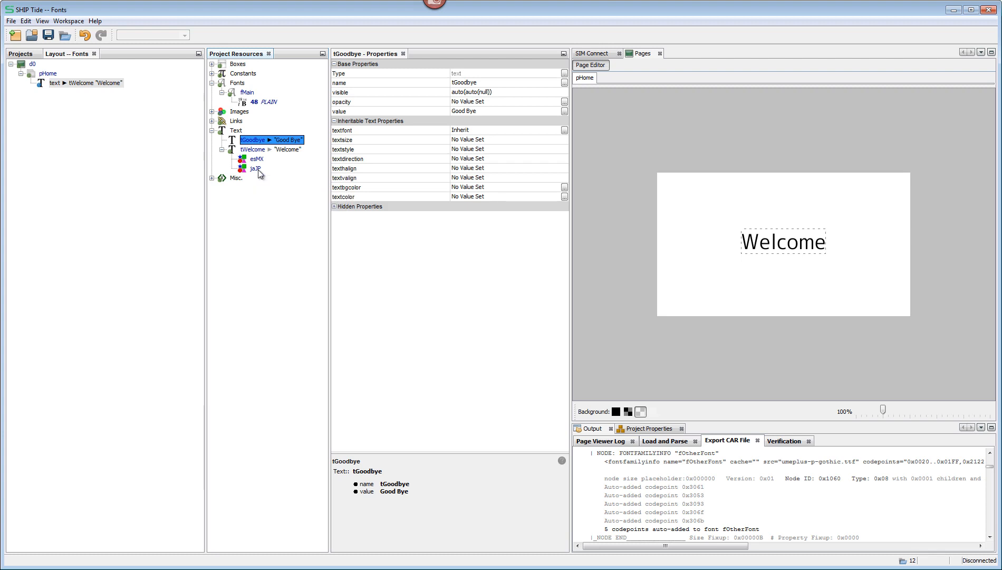
Step: Add two new box objects under the pHome page
{"action": "right_click", "coordinate": [41, 74]}
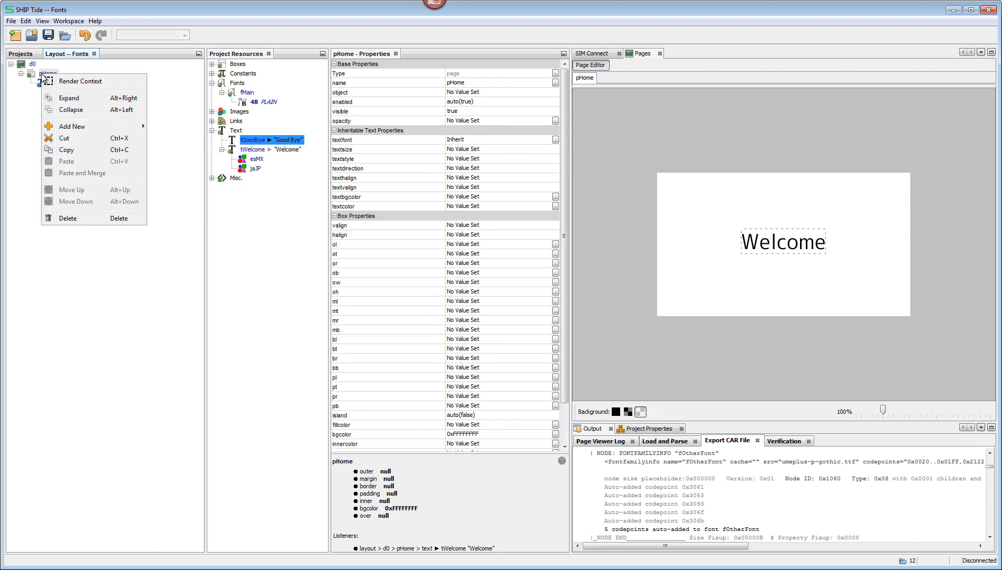
{"action": "mouse_move", "coordinate": [95, 128]}
{"action": "left_click", "coordinate": [185, 127]}
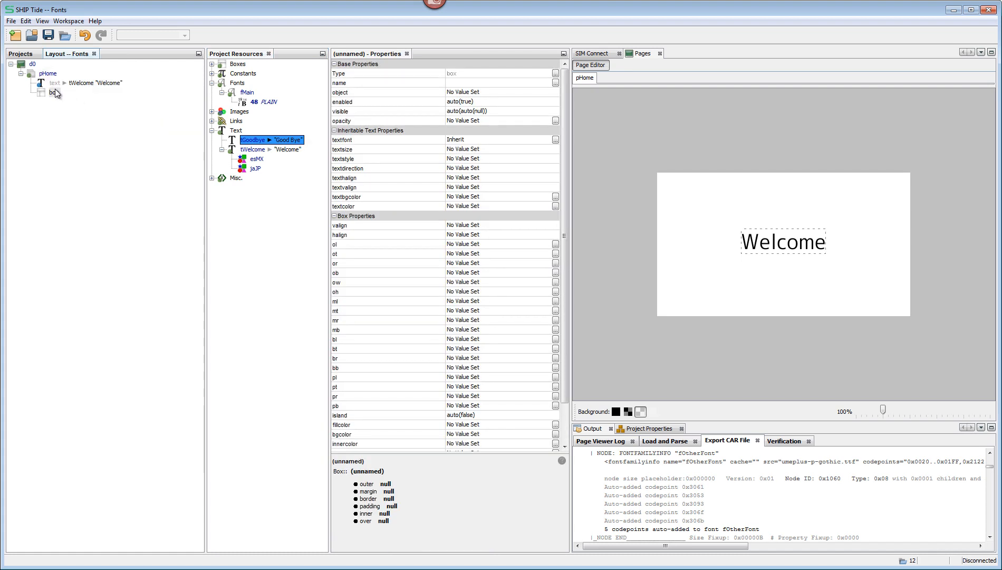
{"action": "right_click", "coordinate": [54, 75]}
{"action": "mouse_move", "coordinate": [87, 132]}
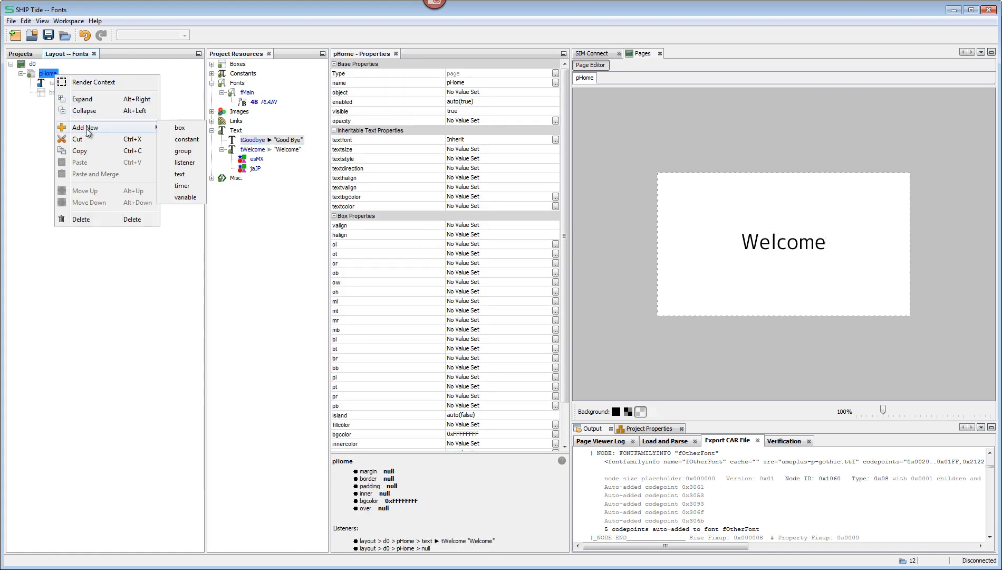
{"action": "left_click", "coordinate": [180, 128]}
Step: Add a text object inside the first box under pHome and set its value to "English"
{"action": "right_click", "coordinate": [50, 94]}
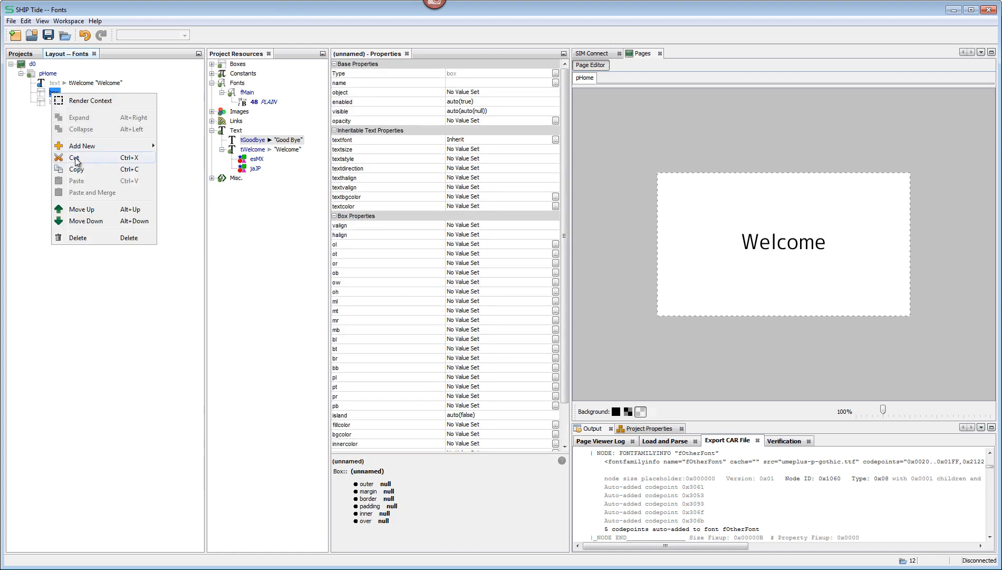
{"action": "mouse_move", "coordinate": [131, 146]}
{"action": "left_click", "coordinate": [186, 195]}
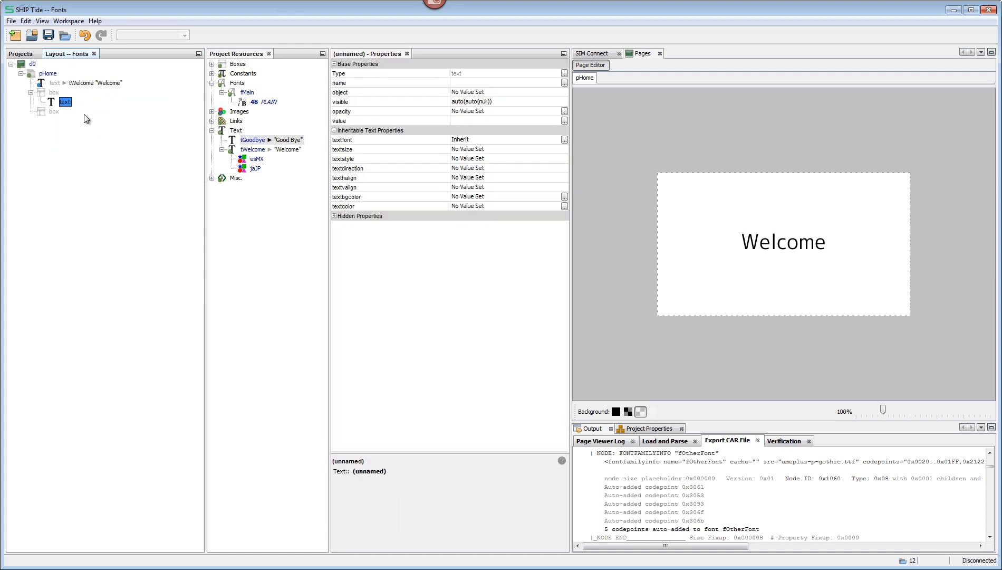
{"action": "left_click", "coordinate": [482, 119]}
{"action": "type", "text": "English"}
{"action": "key", "text": "Return"}
Step: Set the outer width (ow) of the box containing the English text to parent.iw/2 and its outer height (oh) to 50
{"action": "left_click", "coordinate": [54, 93]}
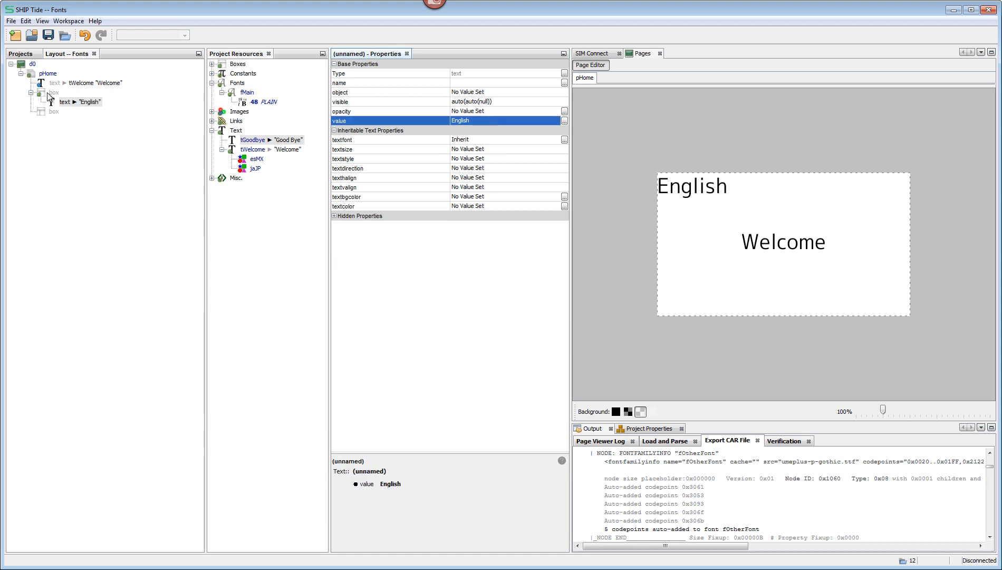
{"action": "left_click", "coordinate": [483, 281]}
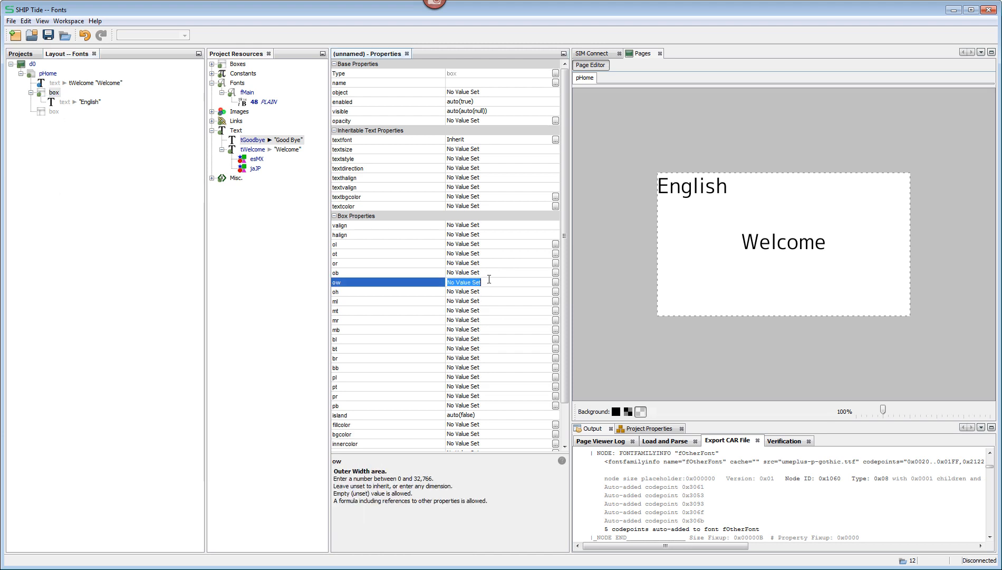
{"action": "type", "text": "parent.iw/2"}
{"action": "key", "text": "Return"}
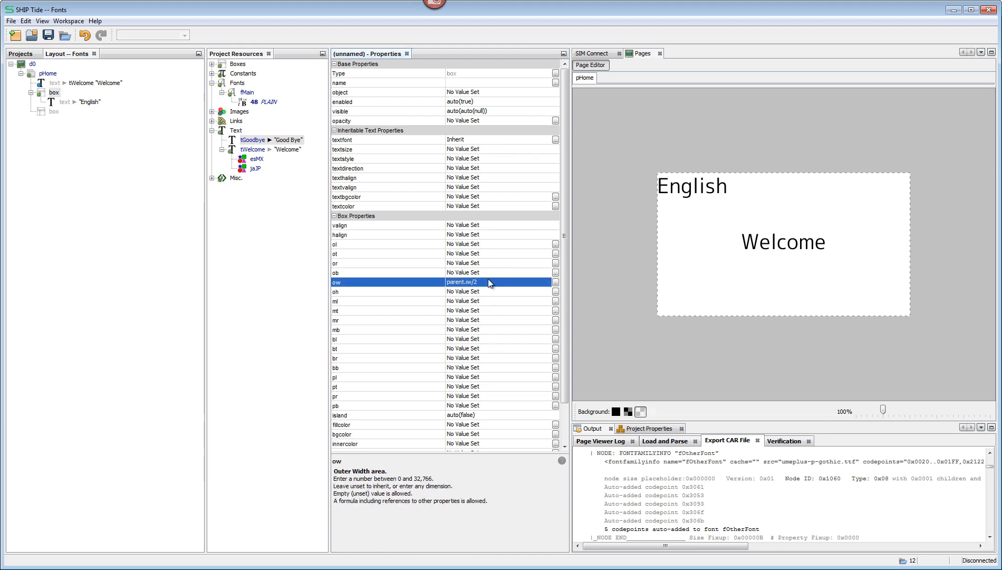
{"action": "left_click", "coordinate": [483, 290]}
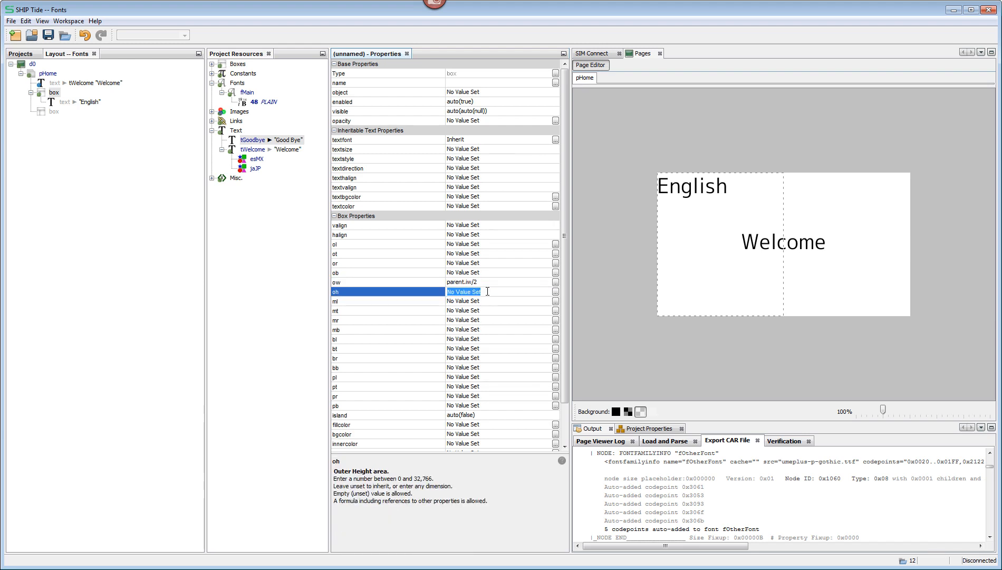
{"action": "type", "text": "50"}
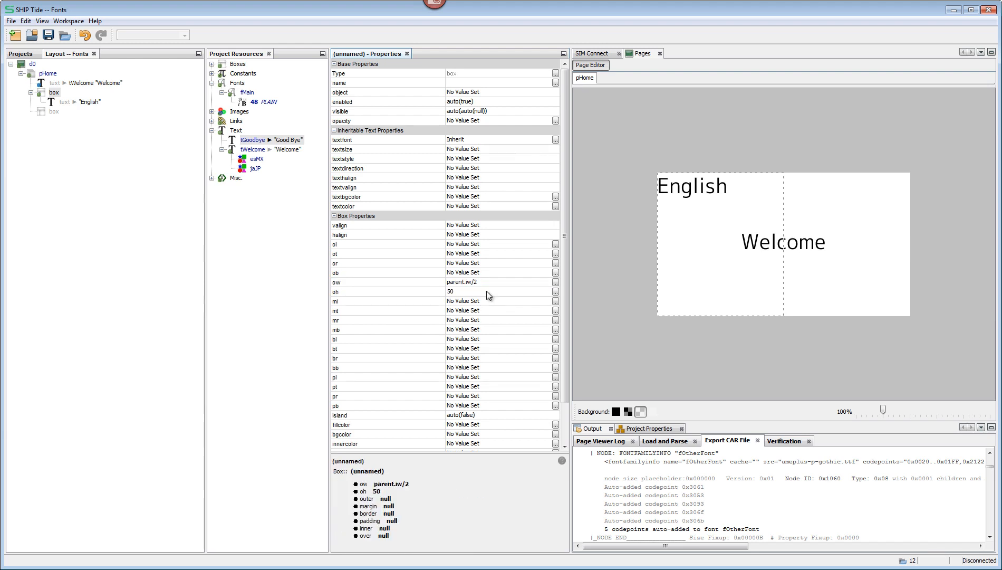
{"action": "key", "text": "Return"}
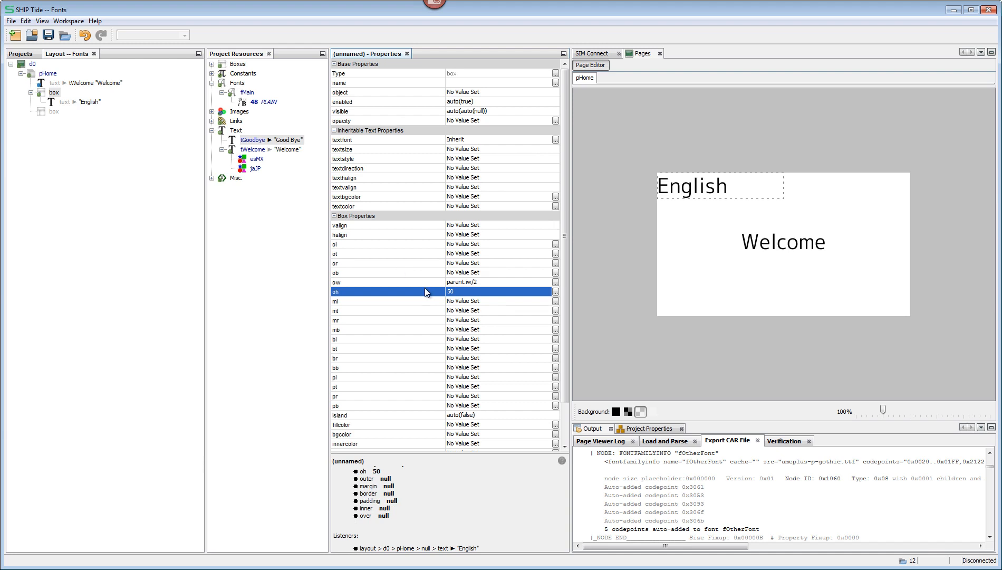
Step: Set the background color of the box containing the English text to purple #FF990099
{"action": "left_click", "coordinate": [484, 434]}
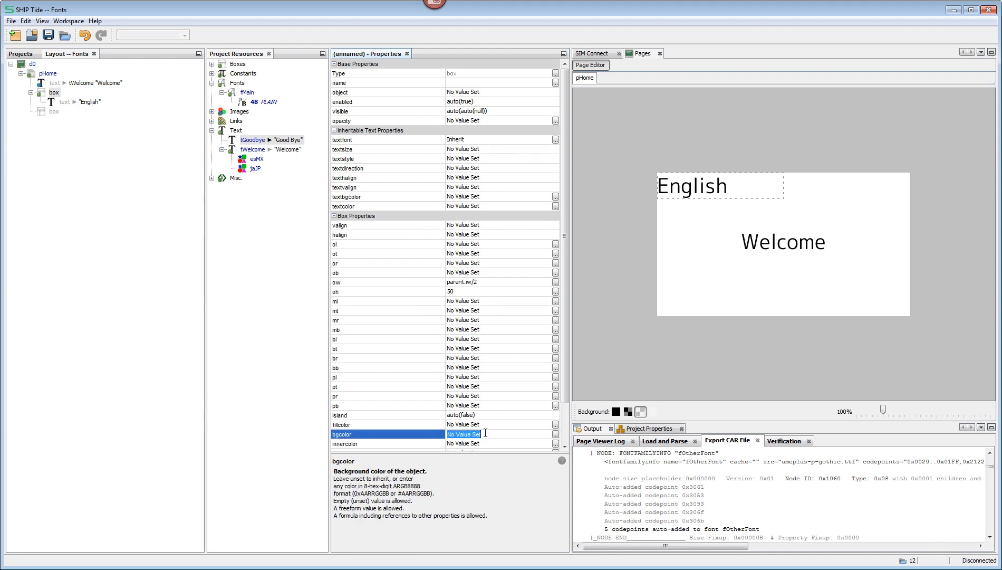
{"action": "left_click", "coordinate": [556, 433]}
{"action": "left_click", "coordinate": [462, 298]}
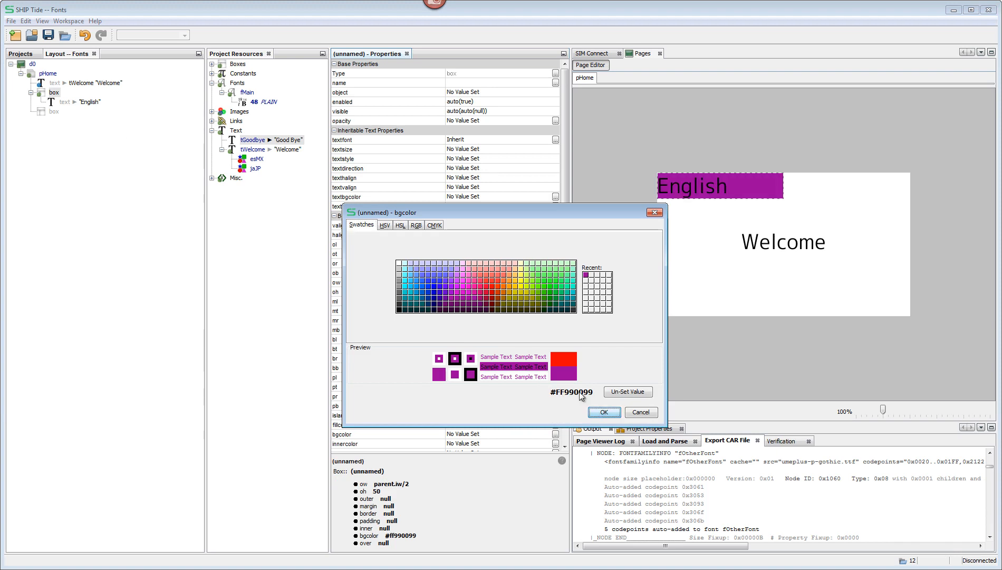
{"action": "left_click", "coordinate": [604, 412]}
Step: Duplicate the "English" text object within its box and open the copy's value for editing
{"action": "left_click", "coordinate": [65, 102]}
{"action": "left_click", "coordinate": [51, 94]}
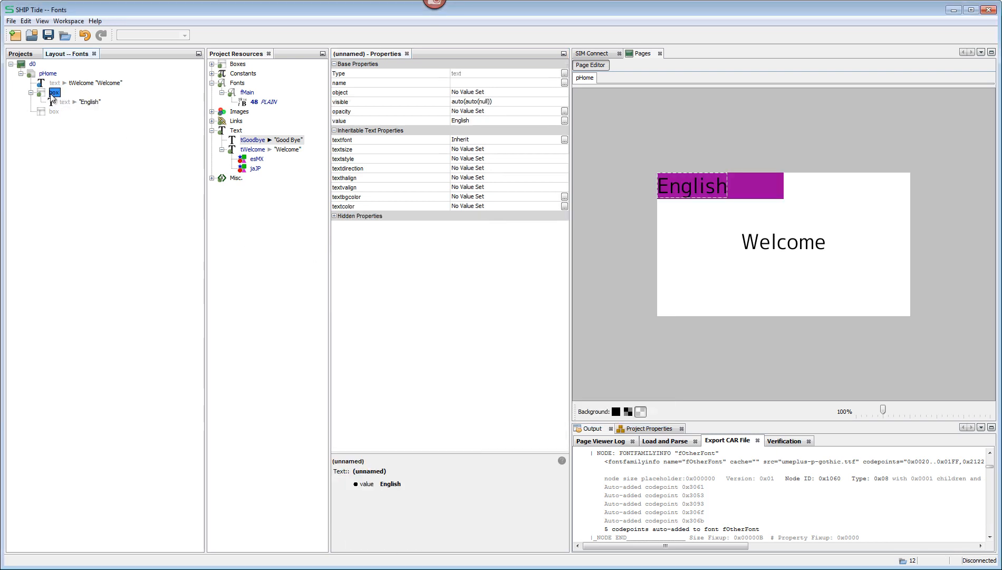
{"action": "key", "text": "ctrl+v"}
{"action": "left_click", "coordinate": [481, 120]}
{"action": "left_click_drag", "start_coordinate": [481, 119], "coordinate": [434, 120]}
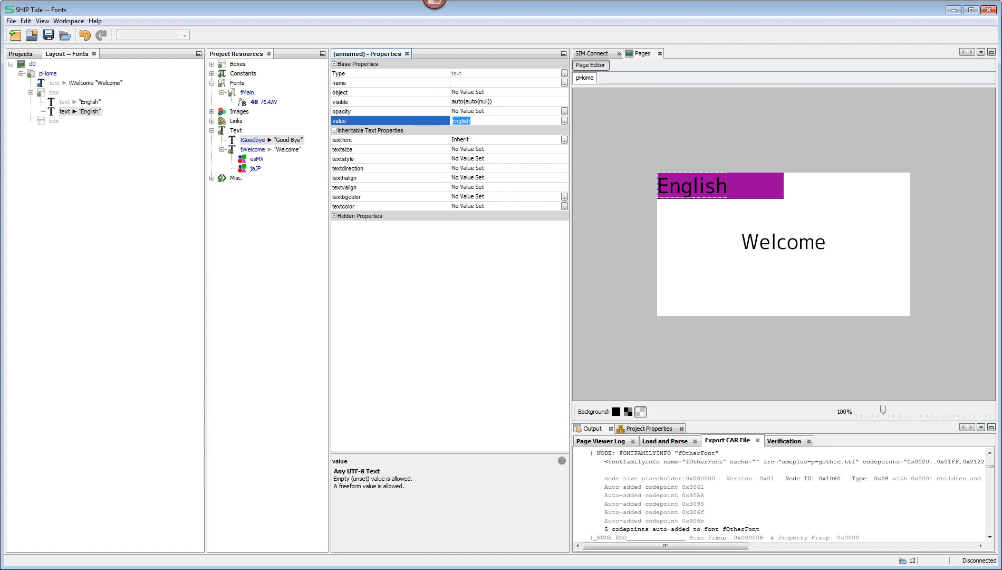
Step: Switch to Google Translate, copy the alternative Japanese translation 日本語 for "Japanese" and return to SHIP Tide
{"action": "left_click", "coordinate": [126, 564]}
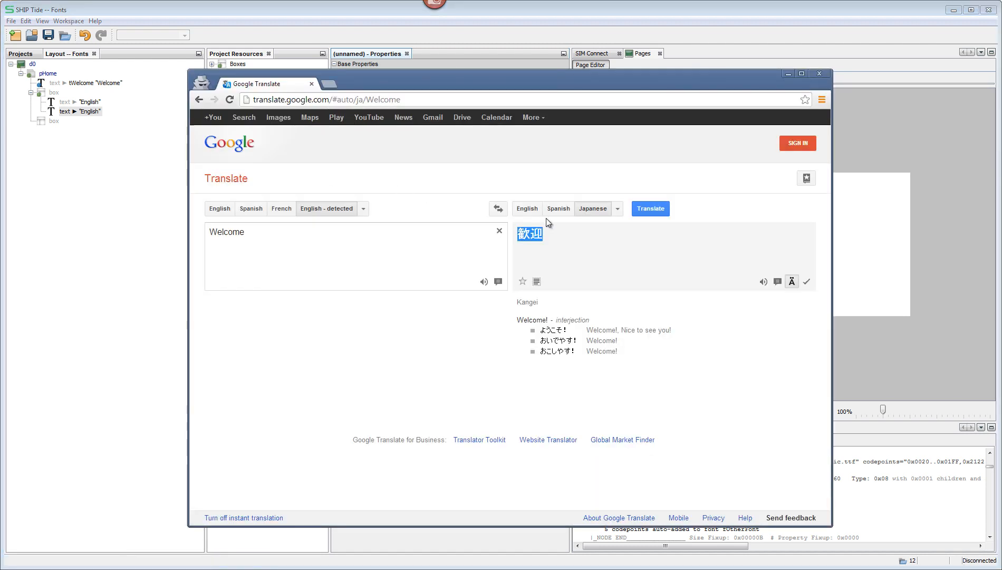
{"action": "left_click_drag", "start_coordinate": [278, 231], "coordinate": [188, 235]}
{"action": "type", "text": "Japanese"}
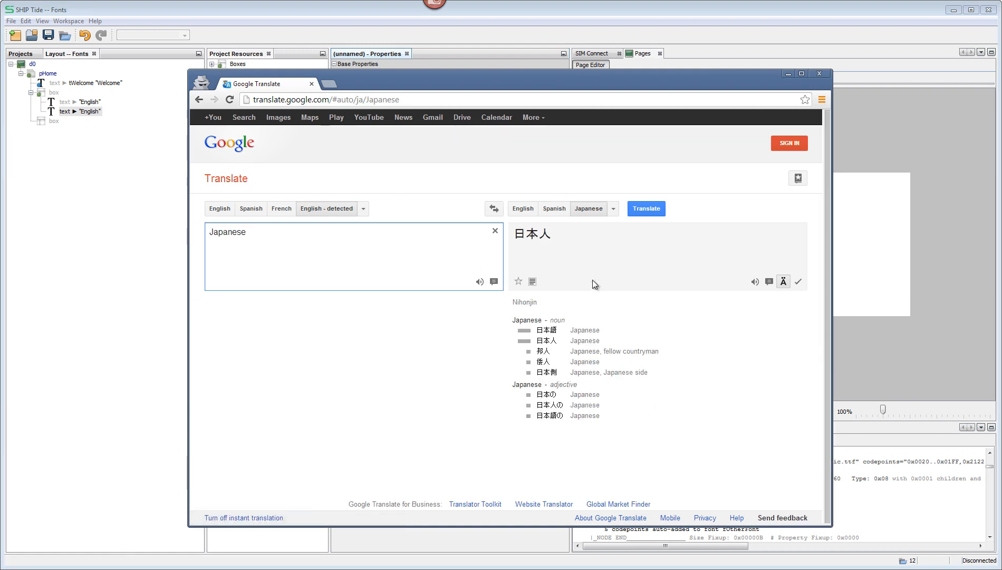
{"action": "left_click", "coordinate": [544, 333]}
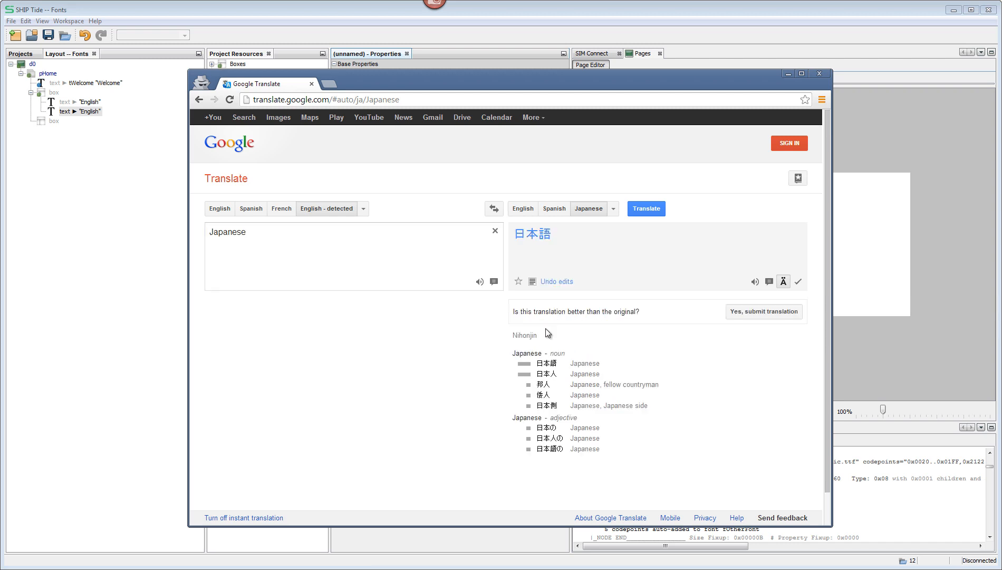
{"action": "right_click", "coordinate": [532, 238]}
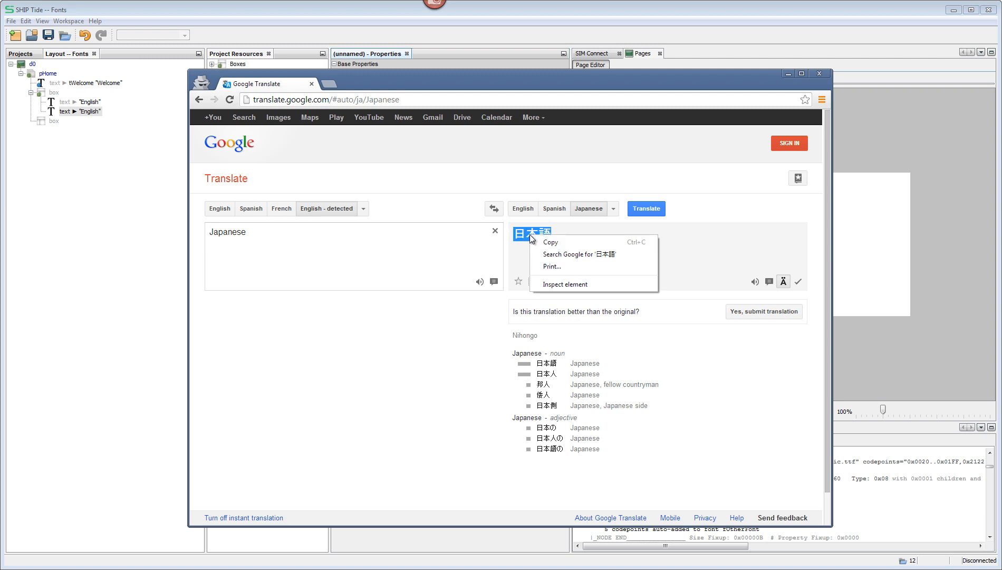
{"action": "left_click", "coordinate": [548, 246]}
{"action": "left_click", "coordinate": [149, 192]}
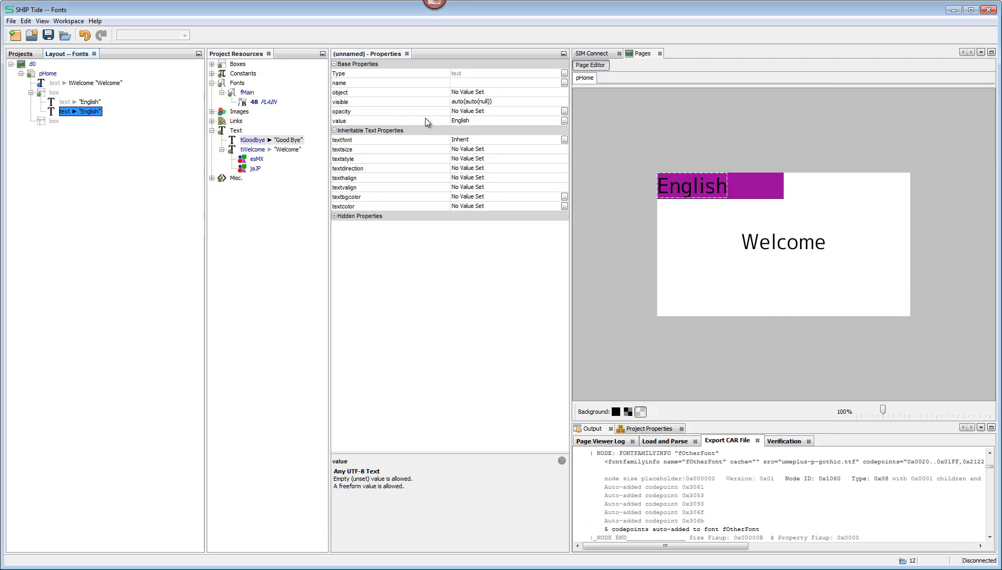
Step: Set the duplicated text's value to 日本語 and move that text object into the empty second box
{"action": "left_click", "coordinate": [477, 120]}
{"action": "key", "text": "ctrl+v"}
{"action": "key", "text": "Return"}
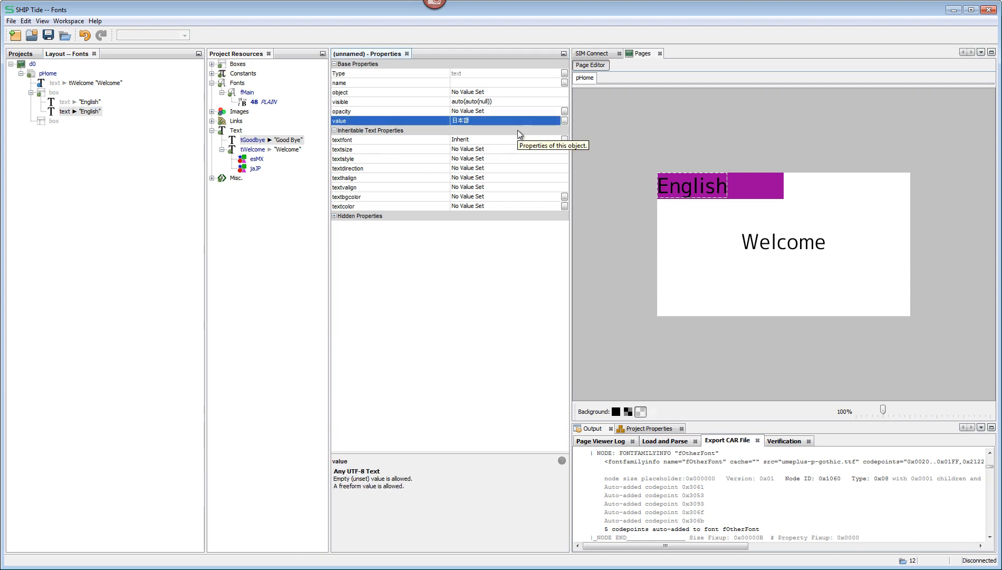
{"action": "left_click", "coordinate": [65, 111]}
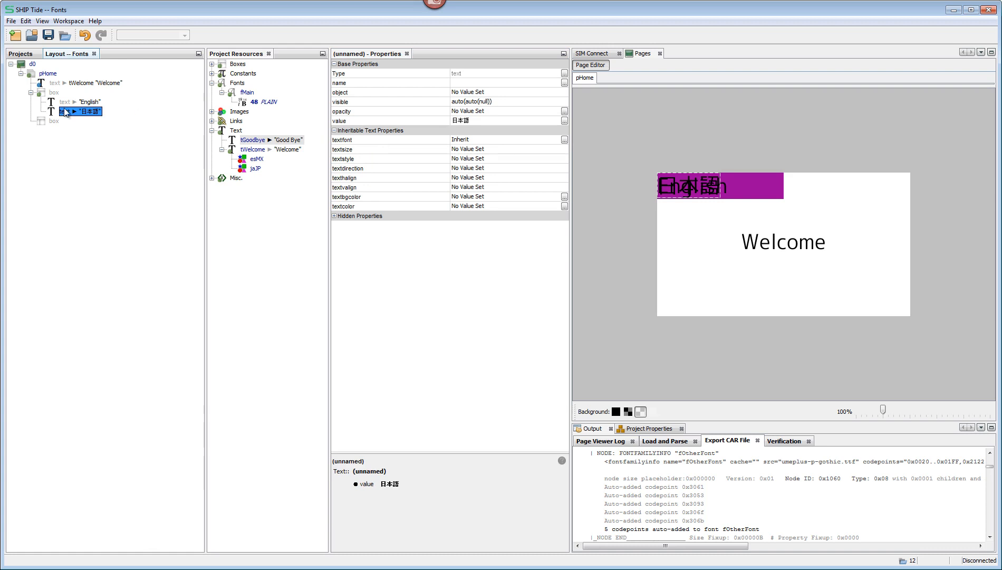
{"action": "left_click", "coordinate": [56, 122]}
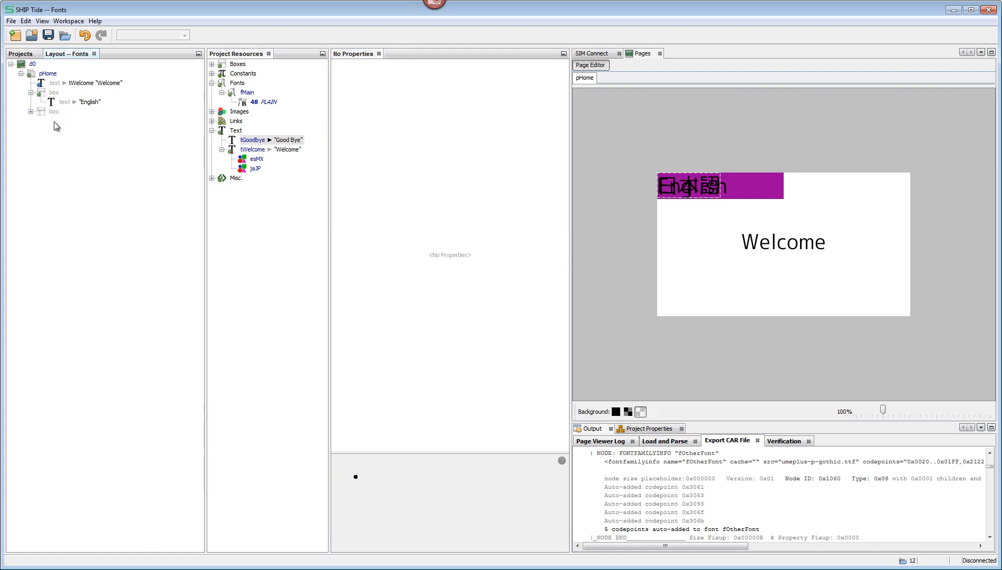
Step: Set the outer width (ow) of the box containing 日本語 to parent.iw/2 and its outer height (oh) to 48
{"action": "double_click", "coordinate": [55, 112]}
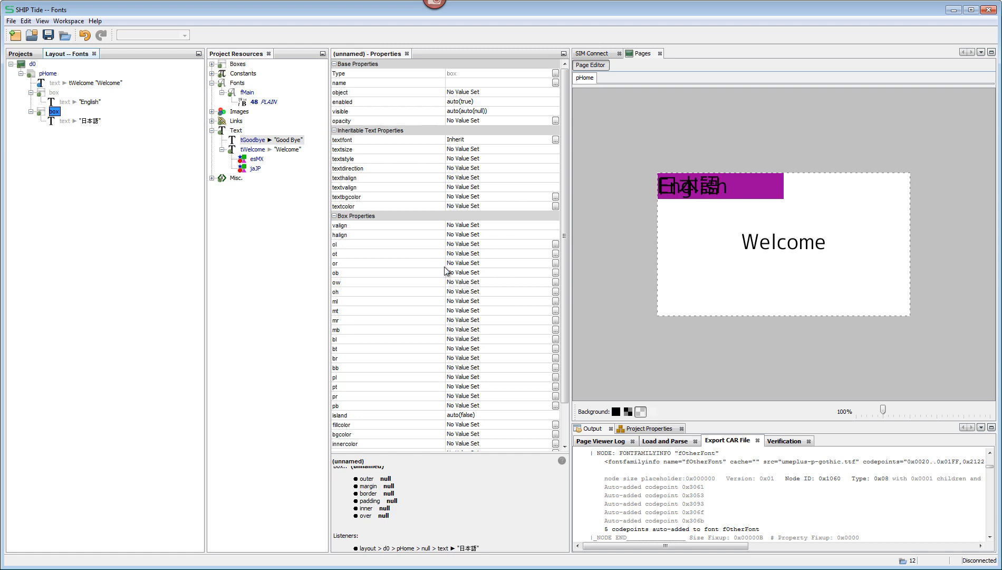
{"action": "left_click", "coordinate": [490, 282]}
{"action": "type", "text": "parent.iw/2"}
{"action": "key", "text": "Return"}
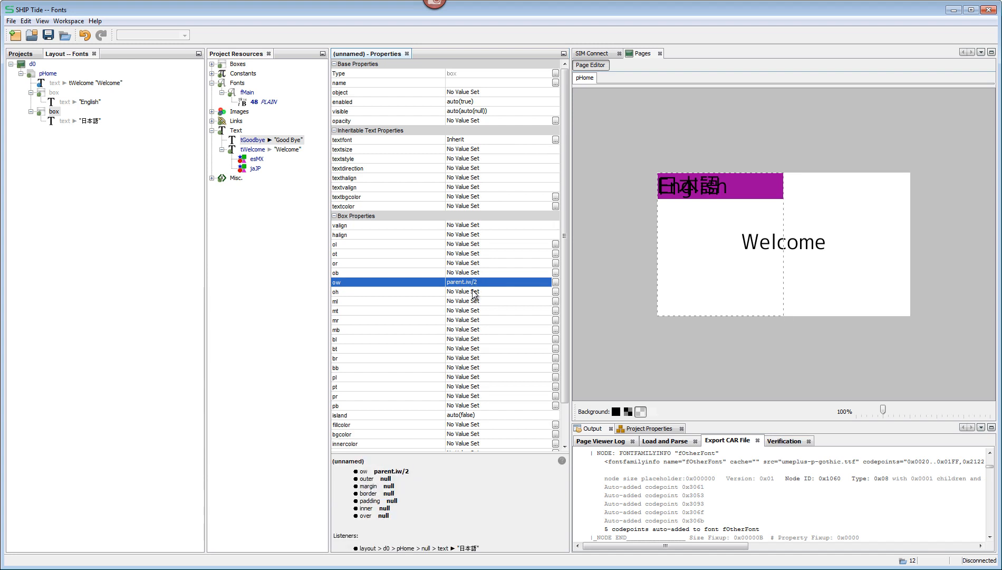
{"action": "left_click", "coordinate": [474, 292]}
{"action": "type", "text": "48"}
{"action": "key", "text": "Return"}
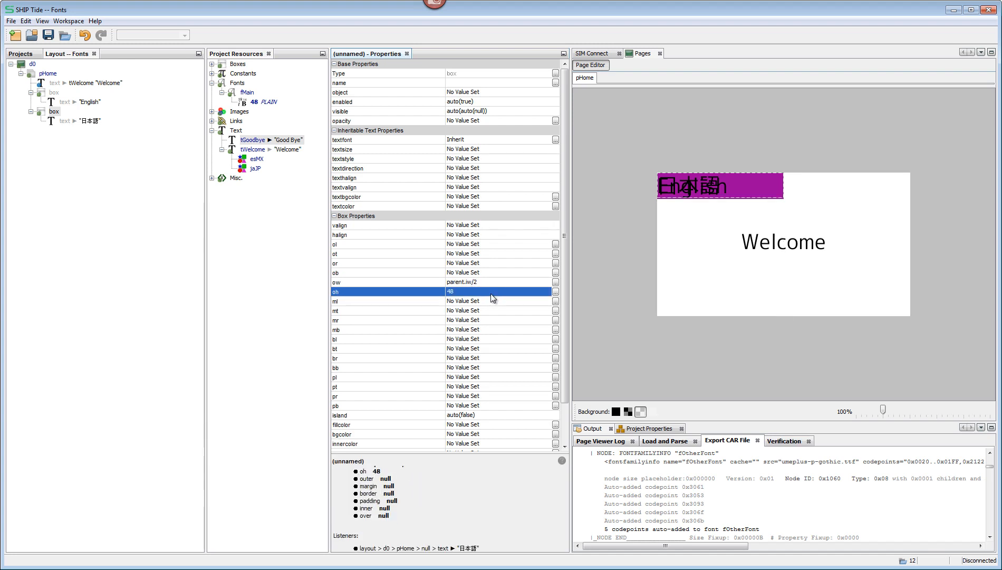
Step: Set the horizontal alignment of the 日本語 box to RIGHT and its background color to #FF990066
{"action": "left_click", "coordinate": [470, 235]}
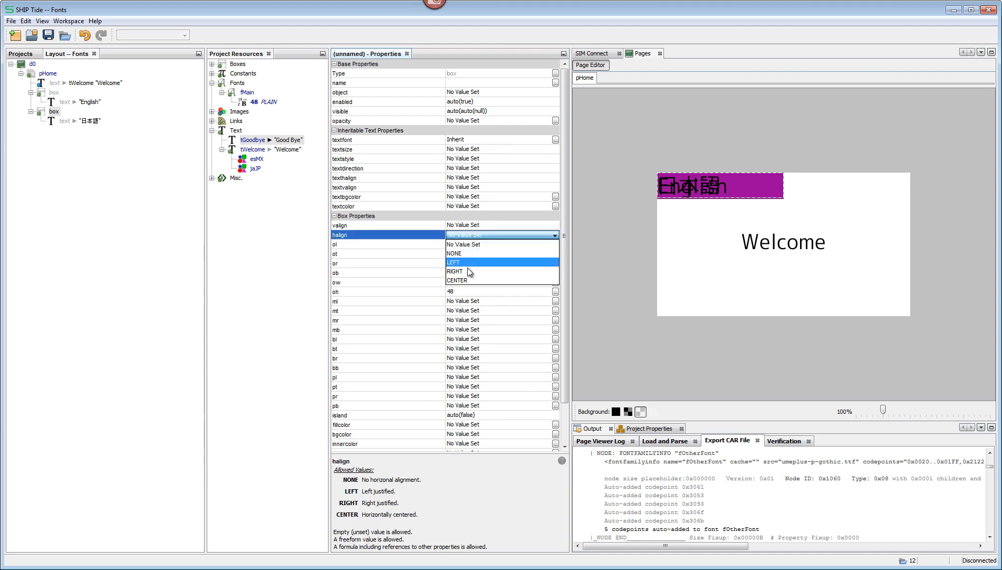
{"action": "left_click", "coordinate": [469, 270]}
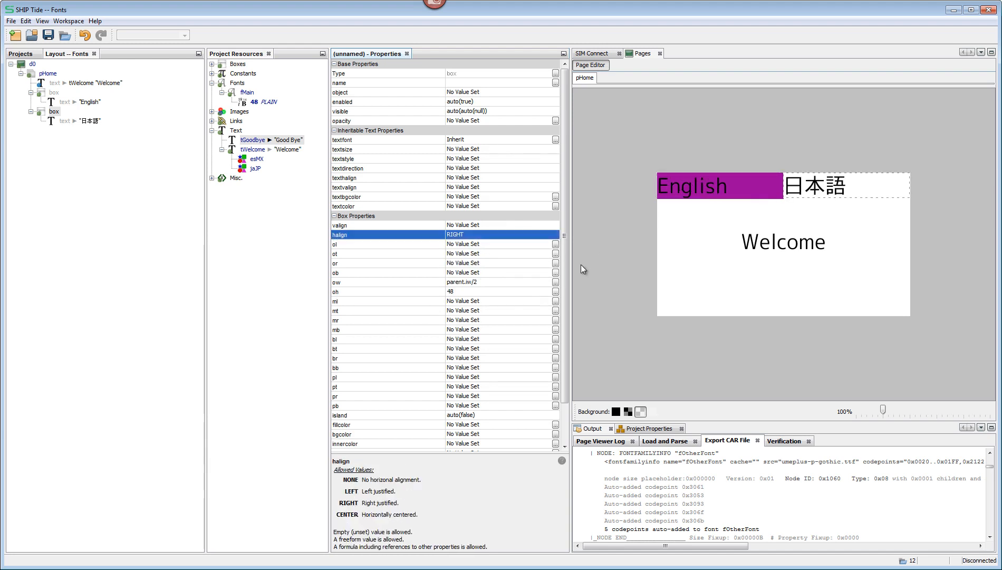
{"action": "left_click", "coordinate": [555, 434]}
{"action": "left_click", "coordinate": [529, 352]}
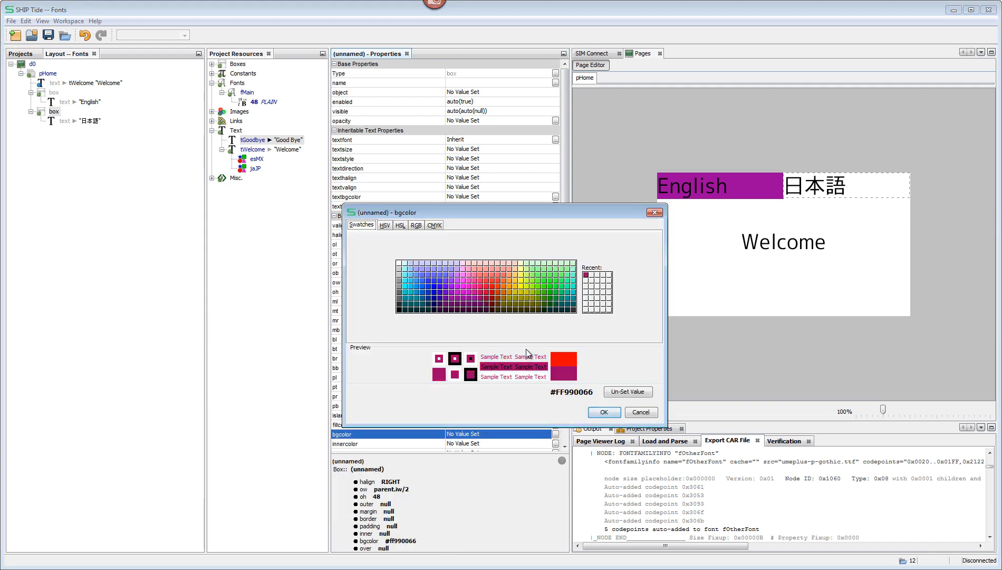
{"action": "left_click", "coordinate": [602, 413]}
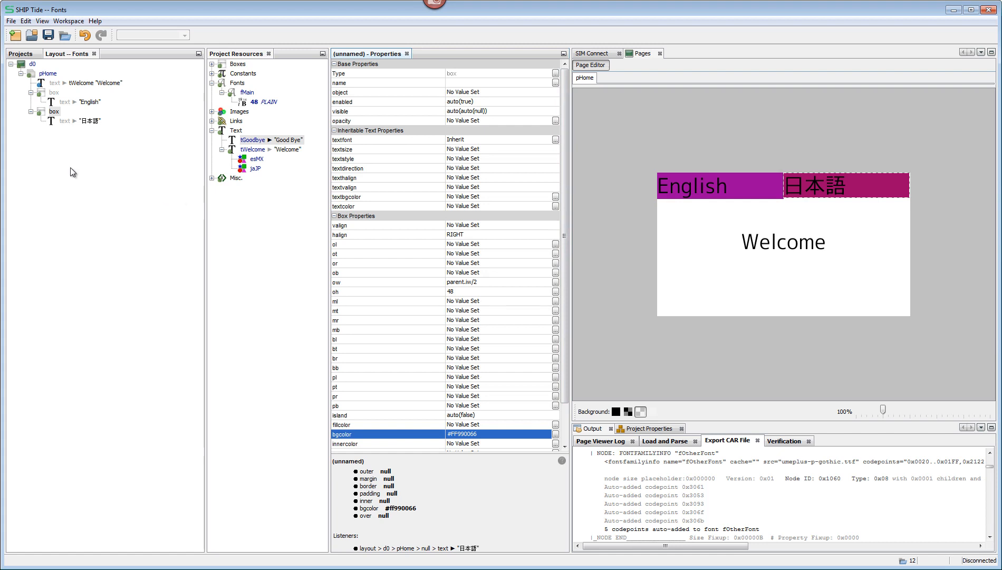
Step: Add a listener to the 日本語 text object, listening to TOUCH0.event.e
{"action": "right_click", "coordinate": [67, 122]}
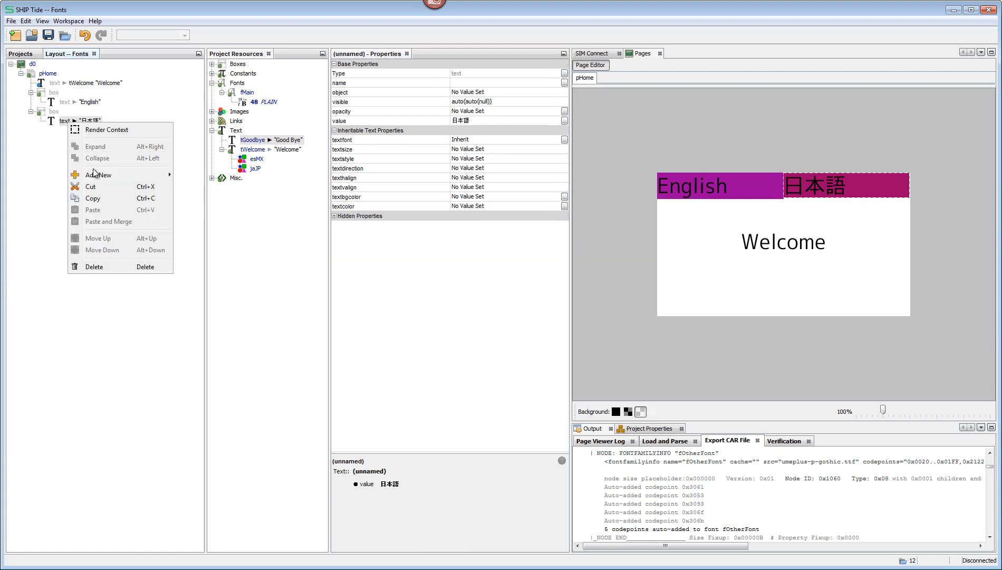
{"action": "mouse_move", "coordinate": [96, 175]}
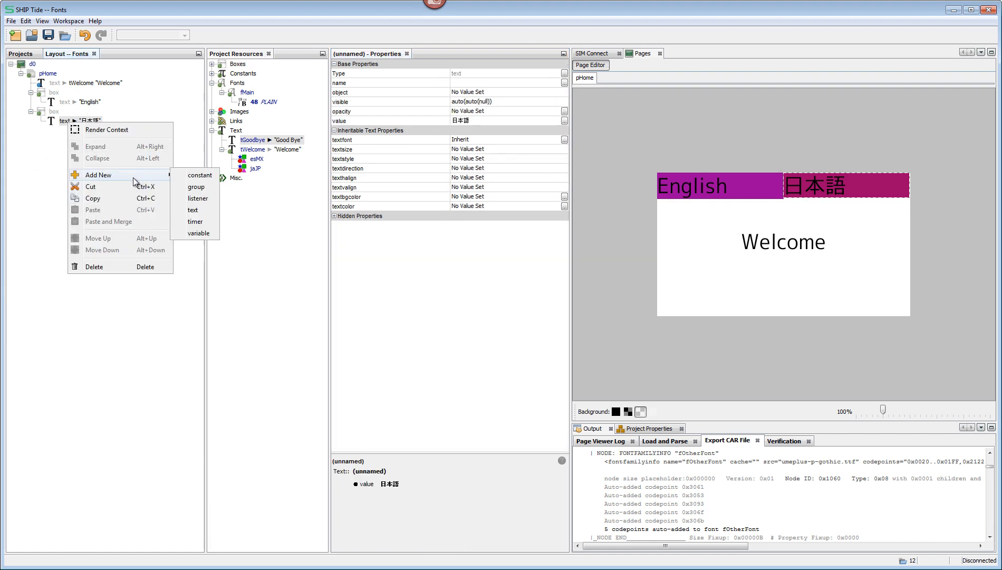
{"action": "left_click", "coordinate": [199, 198]}
{"action": "left_click", "coordinate": [481, 110]}
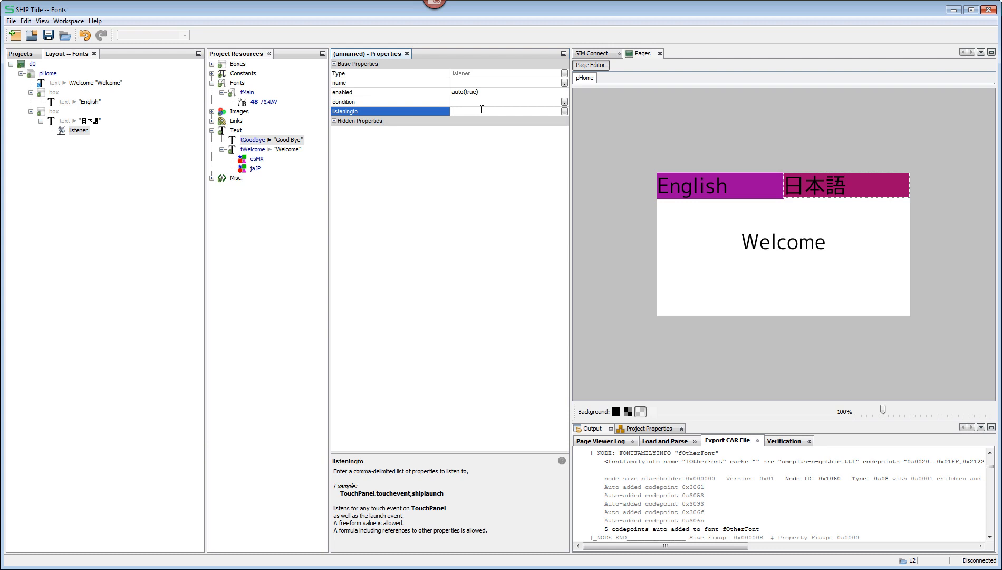
{"action": "type", "text": "TOUCH0.event.e"}
Step: Set the condition of the 日本語 text's listener to TOUCH0.event.e == TOUCH.DN
{"action": "left_click", "coordinate": [502, 112]}
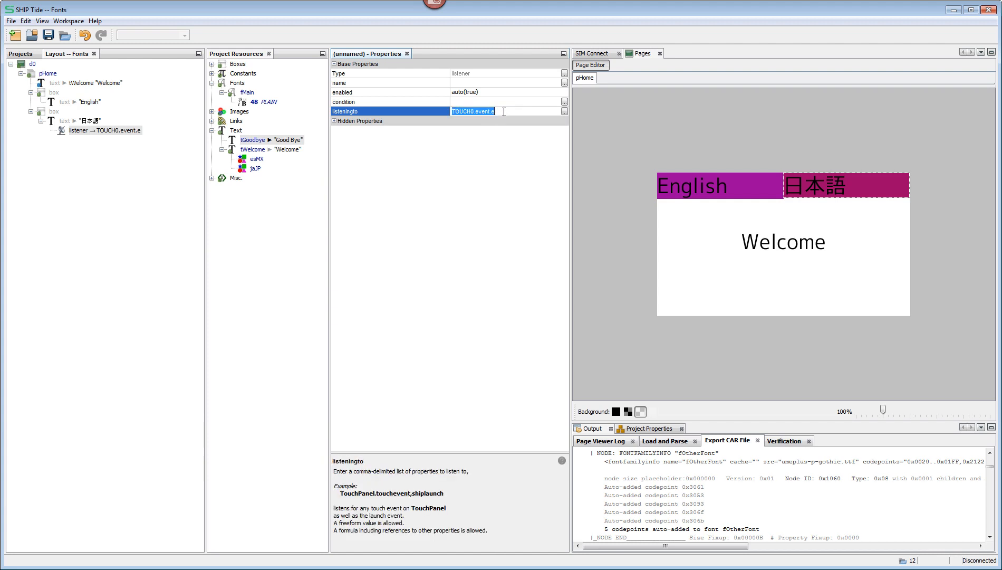
{"action": "key", "text": "ctrl+c"}
{"action": "left_click", "coordinate": [502, 103]}
{"action": "key", "text": "ctrl+v"}
{"action": "type", "text": "== TOUCH.DN"}
{"action": "key", "text": "Return"}
Step: Add a script inside the 日本語 text's touch listener
{"action": "left_click", "coordinate": [107, 132]}
{"action": "right_click", "coordinate": [107, 131]}
{"action": "mouse_move", "coordinate": [158, 184]}
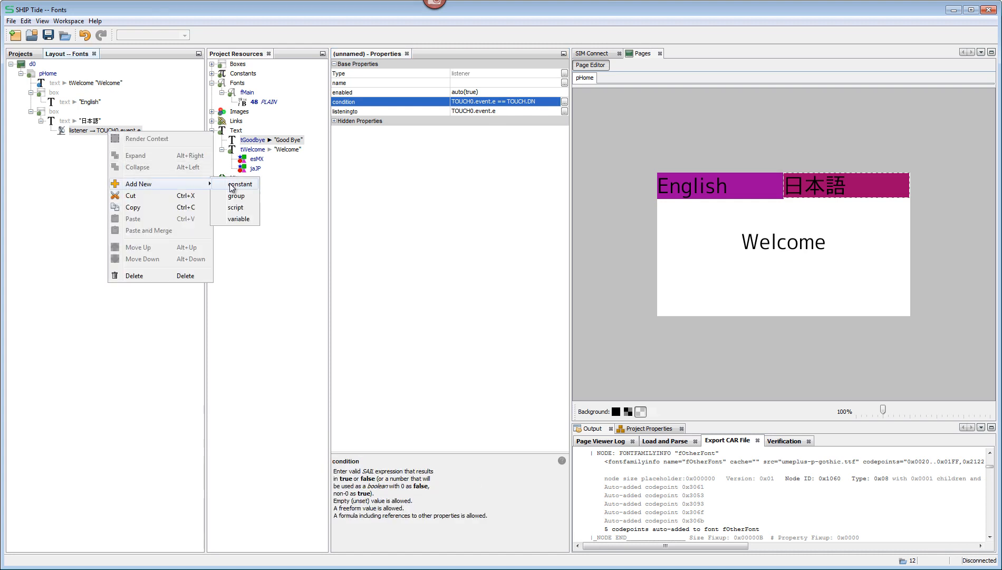
{"action": "left_click", "coordinate": [235, 207]}
Step: Write shiplanguage = "jaJP"; as the SAIL code of the listener's script and save the script
{"action": "left_click", "coordinate": [478, 87]}
{"action": "left_click", "coordinate": [565, 92]}
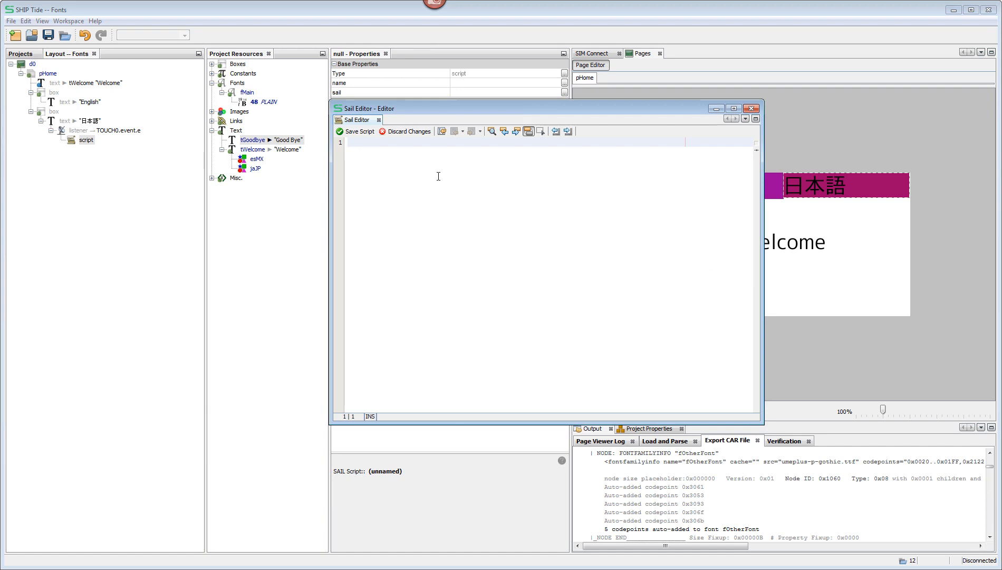
{"action": "left_click_drag", "start_coordinate": [441, 108], "coordinate": [349, 193]}
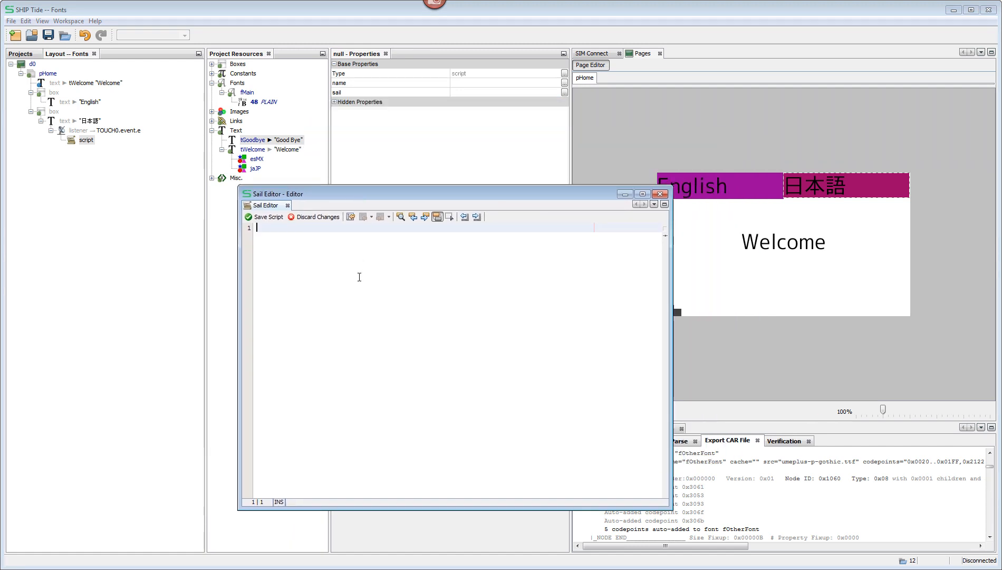
{"action": "type", "text": "shiplangu"}
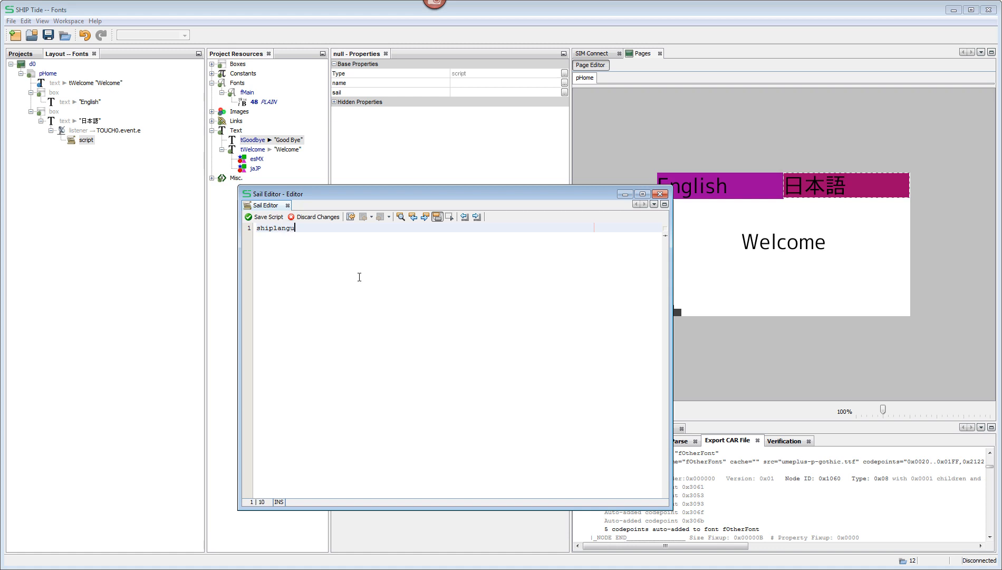
{"action": "type", "text": "age = \"jaJP\";"}
{"action": "left_click_drag", "start_coordinate": [349, 228], "coordinate": [256, 228]}
{"action": "left_click", "coordinate": [268, 219]}
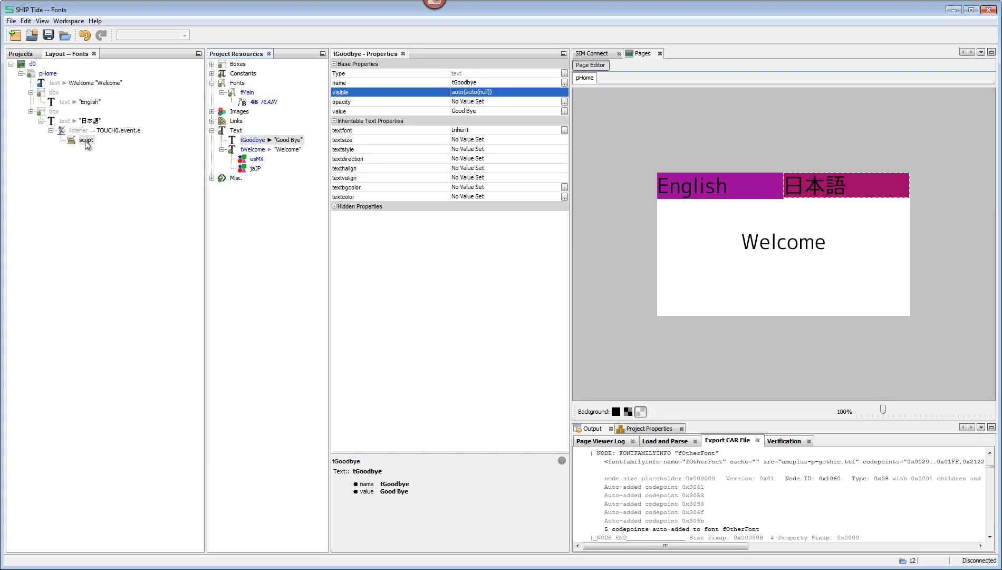
Step: Copy the 日本語 text's touch listener with its script onto the "English" text object
{"action": "left_click", "coordinate": [86, 141]}
{"action": "left_click", "coordinate": [81, 131]}
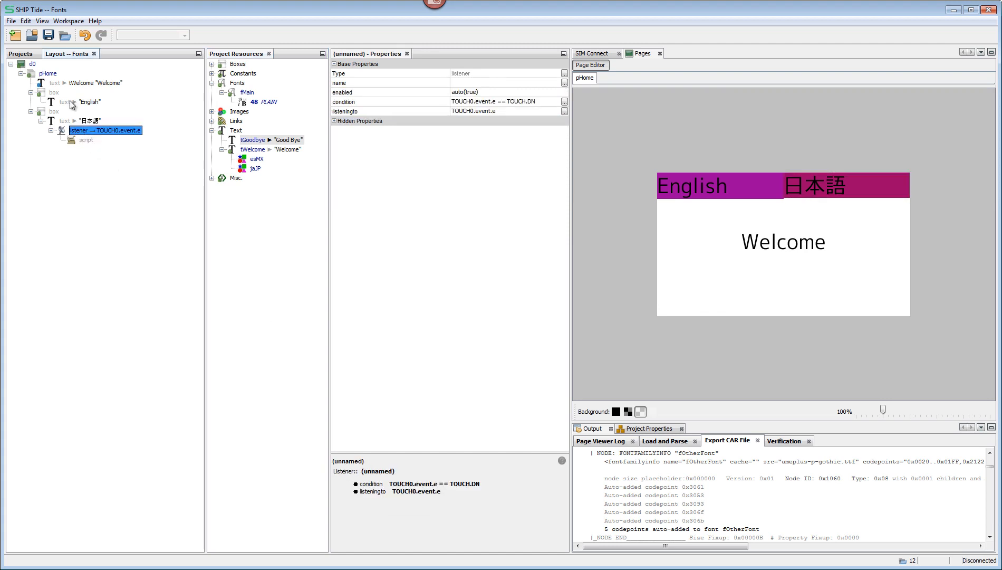
{"action": "left_click", "coordinate": [70, 103]}
{"action": "left_click", "coordinate": [40, 102]}
Step: Change the script under the "English" text to shiplanguage = "enUS"; and save the project
{"action": "left_click", "coordinate": [86, 121]}
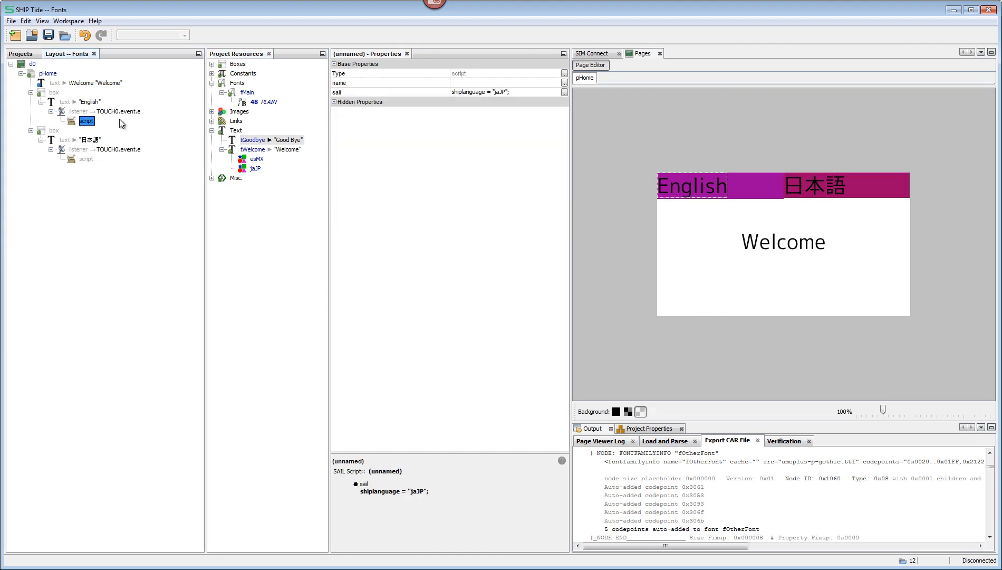
{"action": "left_click", "coordinate": [498, 93]}
{"action": "key", "text": "BackSpace"}
{"action": "key", "text": "BackSpace"}
{"action": "key", "text": "BackSpace"}
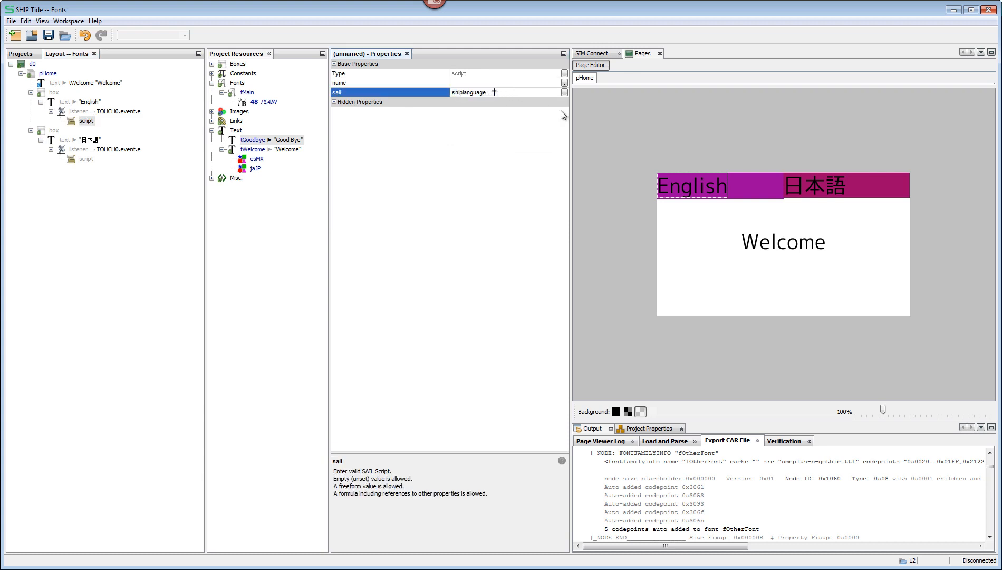
{"action": "type", "text": "enUS"}
{"action": "key", "text": "Return"}
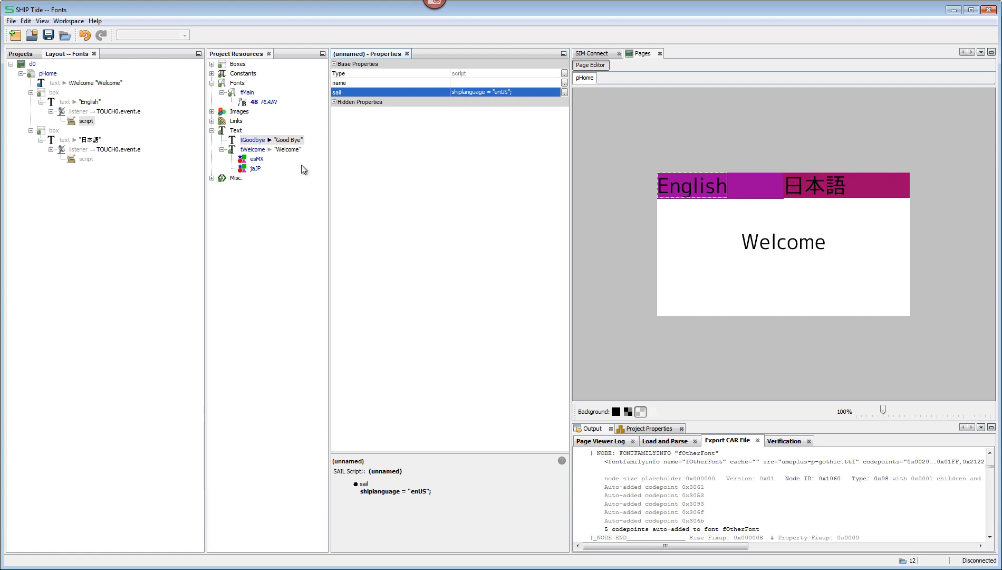
{"action": "left_click", "coordinate": [84, 159]}
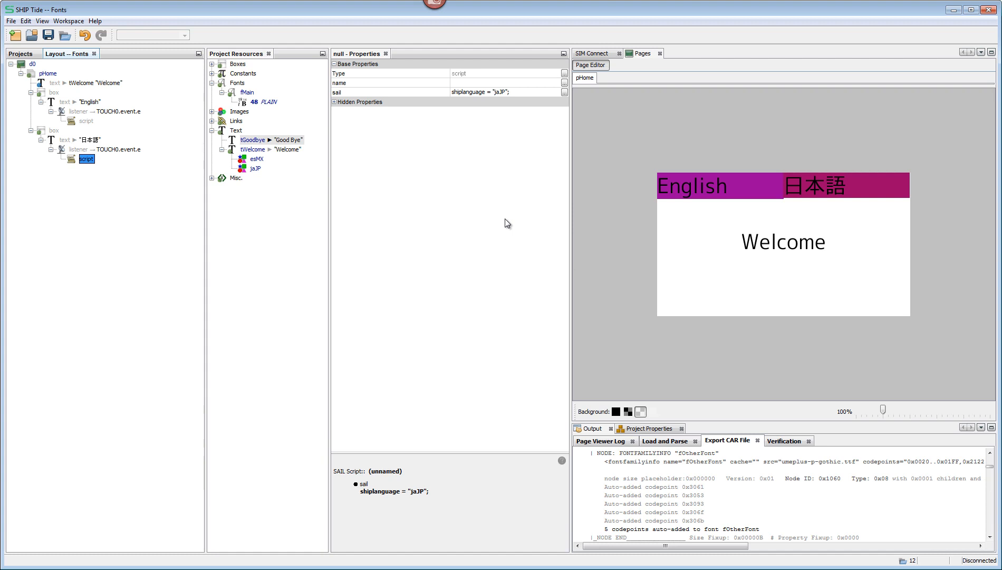
{"action": "key", "text": "ctrl+s"}
Step: Examine the esMX and jaJP alternates of tWelcome, the 日本語 language script and the source and codepoints of font fMain
{"action": "left_click", "coordinate": [256, 169]}
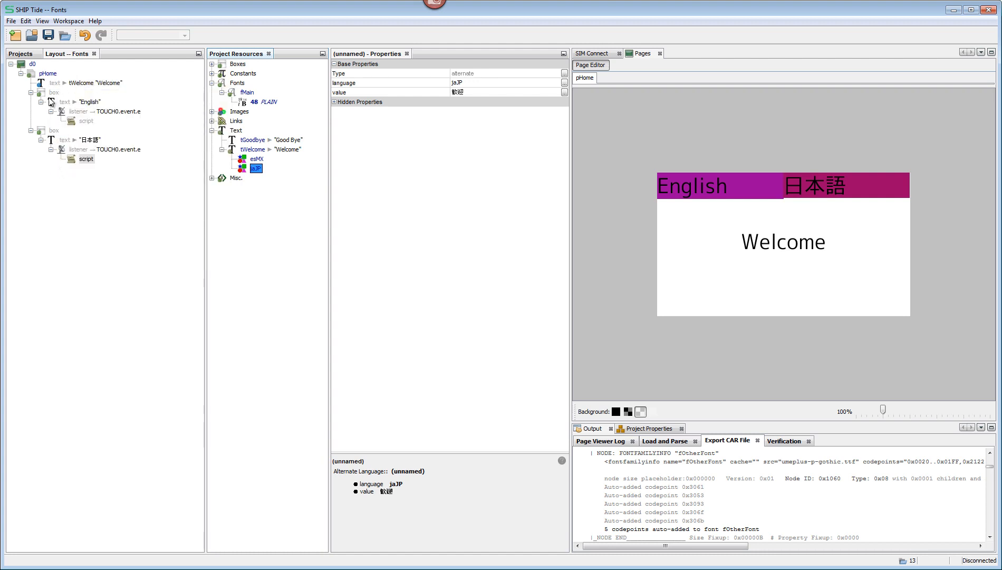
{"action": "left_click", "coordinate": [252, 149]}
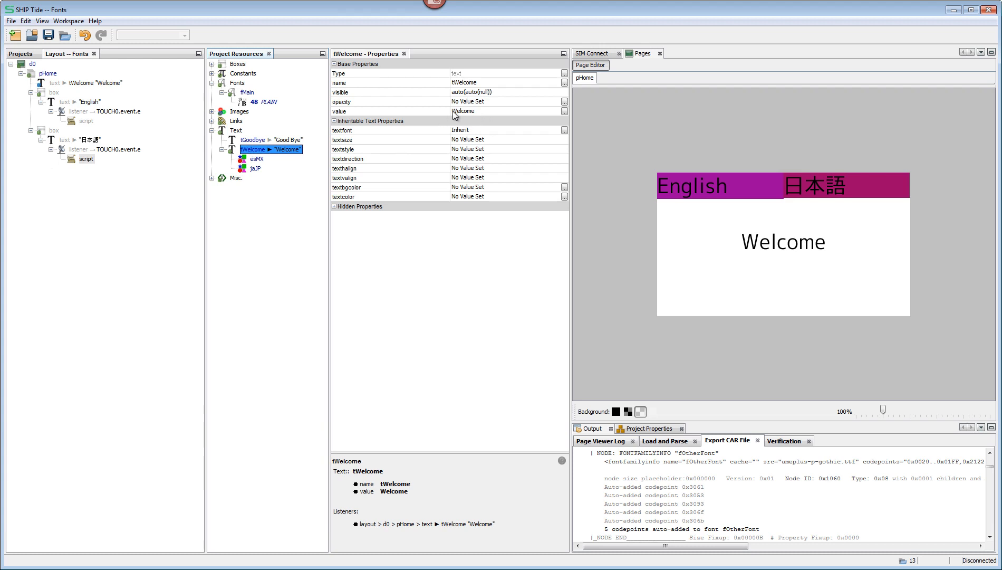
{"action": "right_click", "coordinate": [248, 149]}
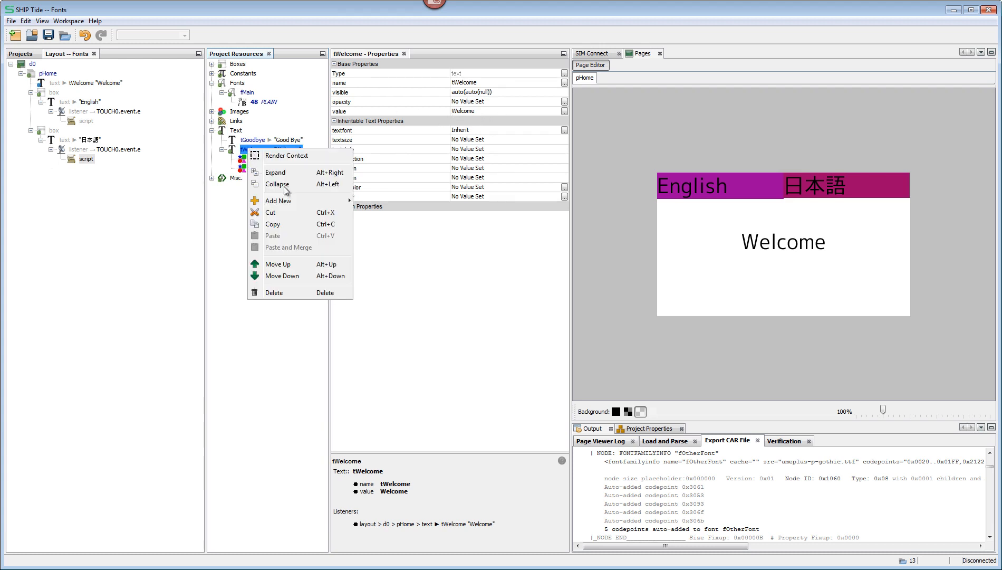
{"action": "mouse_move", "coordinate": [287, 201]}
{"action": "left_click", "coordinate": [234, 213]}
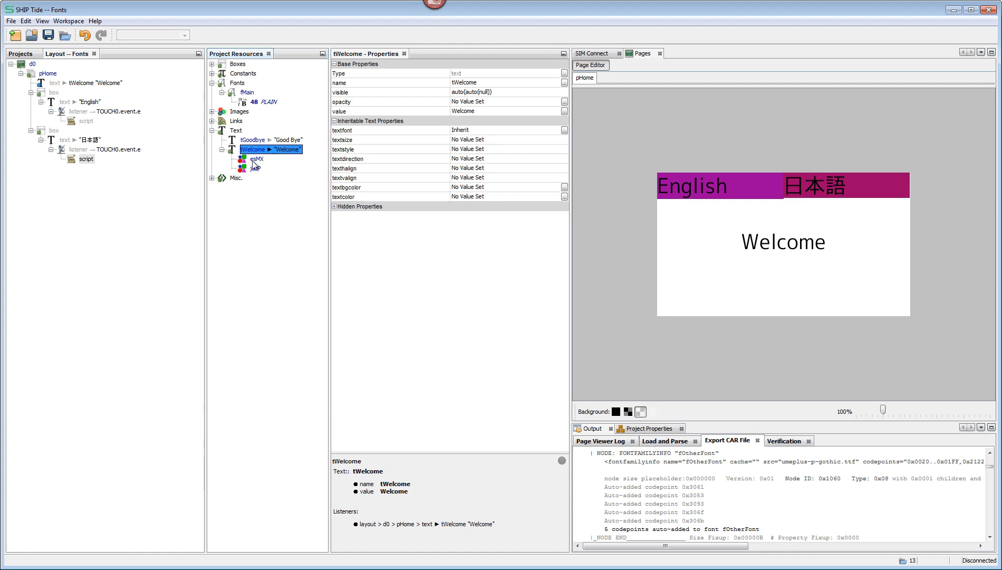
{"action": "mouse_move", "coordinate": [253, 161]}
{"action": "left_click", "coordinate": [258, 159]}
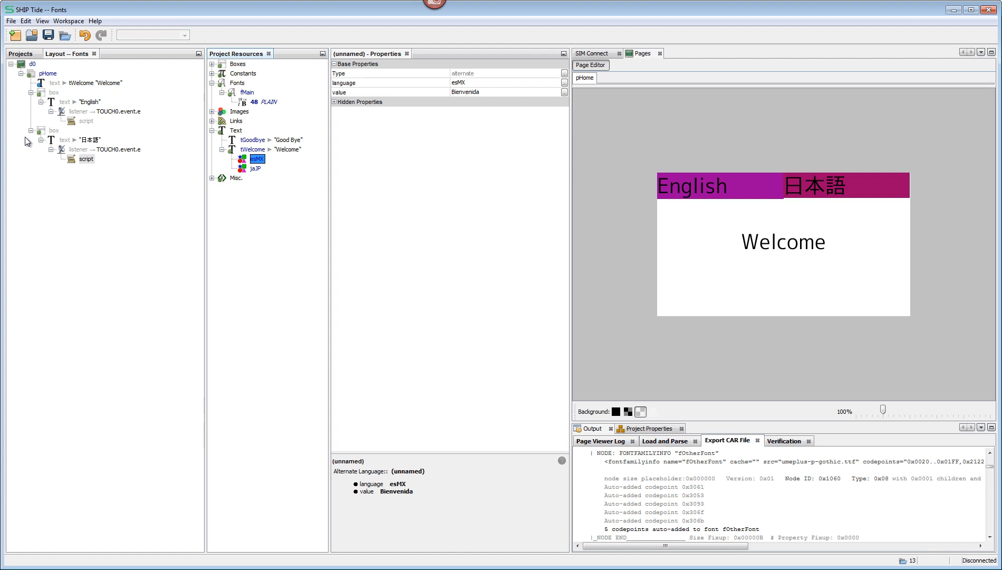
{"action": "left_click", "coordinate": [87, 158]}
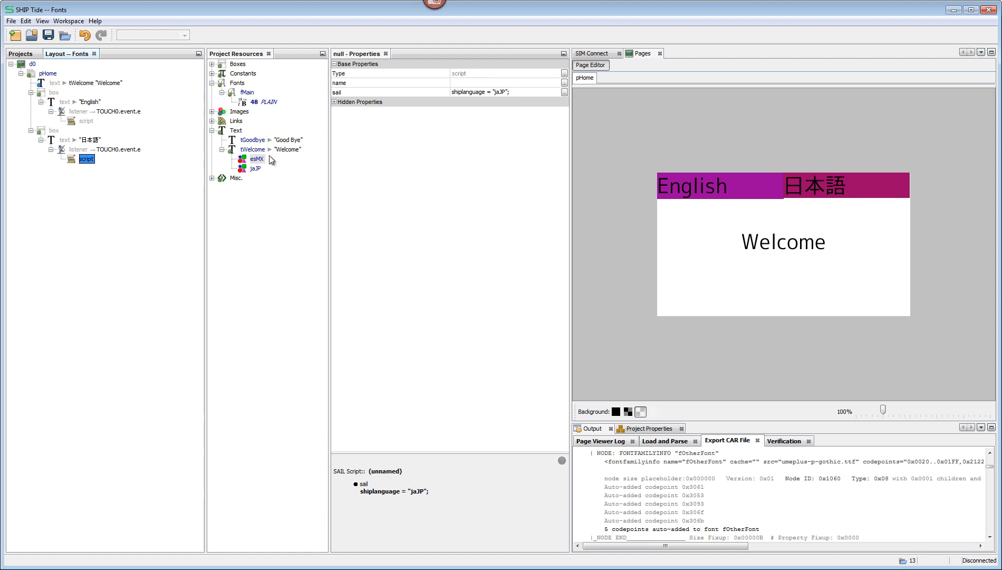
{"action": "left_click", "coordinate": [259, 168]}
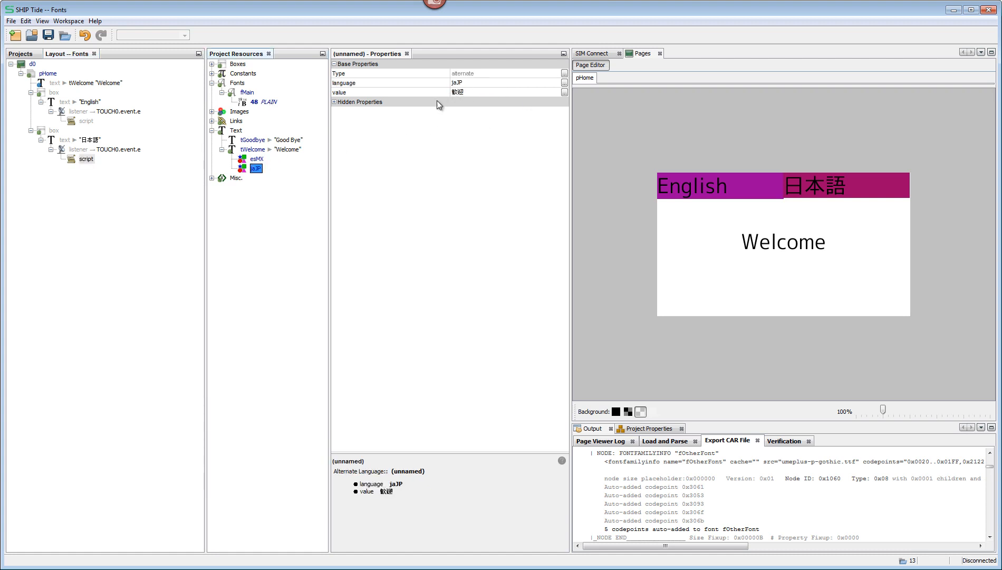
{"action": "left_click", "coordinate": [249, 94]}
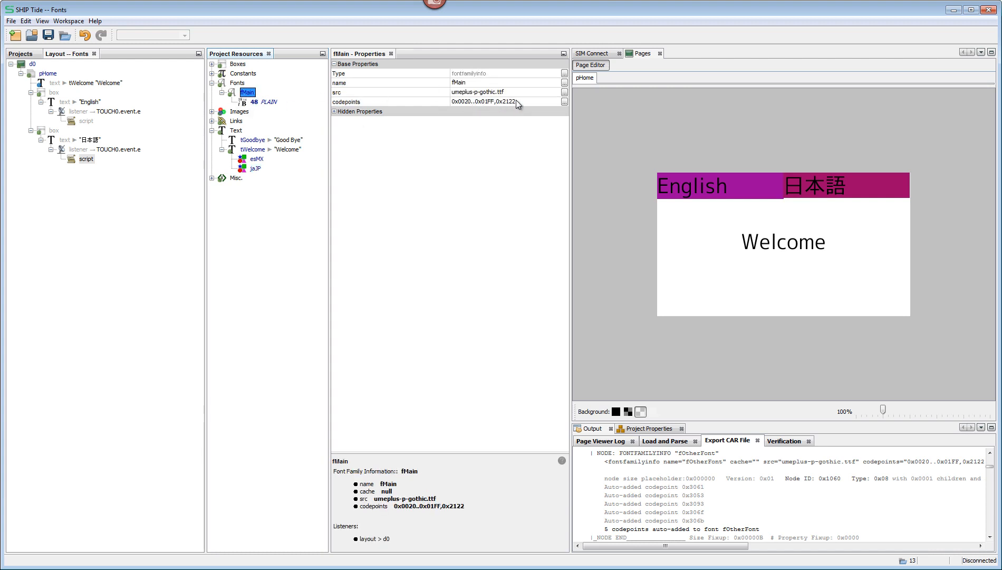
Step: Export the cargo without saving and check the auto-added codepoints line against the jaJP alternate and the fMain font settings
{"action": "key", "text": "ctrl+e"}
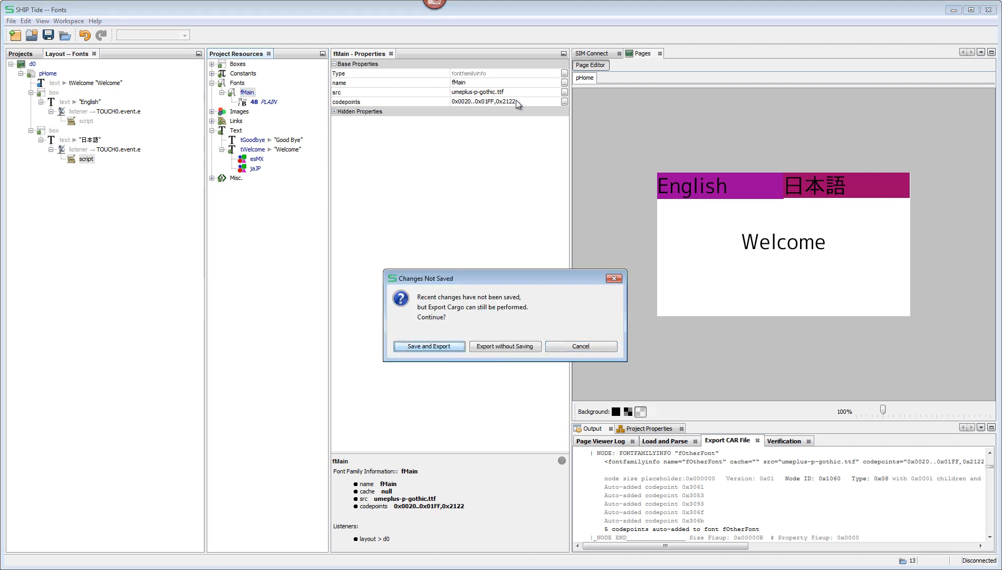
{"action": "left_click", "coordinate": [492, 348]}
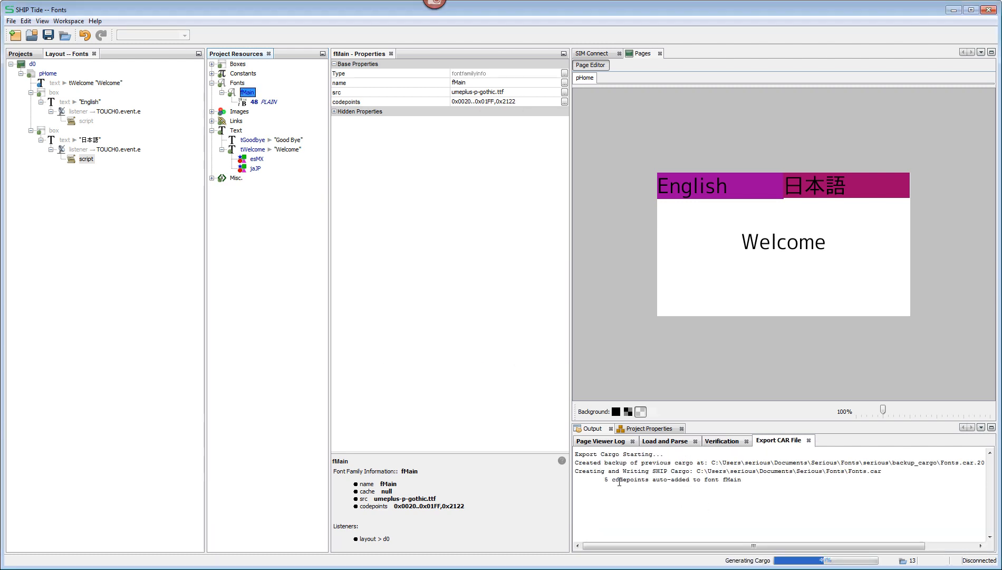
{"action": "left_click_drag", "start_coordinate": [602, 480], "coordinate": [741, 479]}
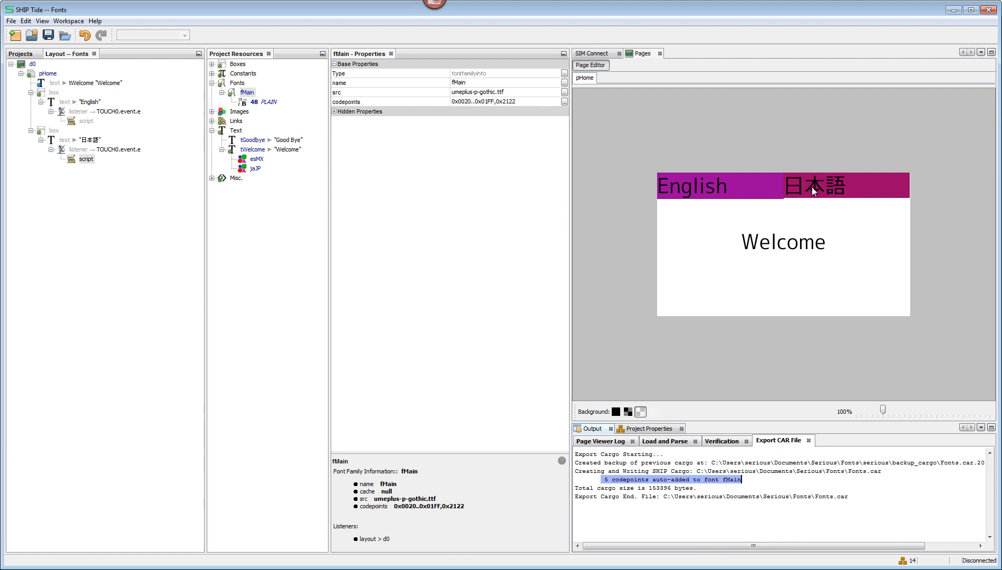
{"action": "left_click", "coordinate": [256, 168]}
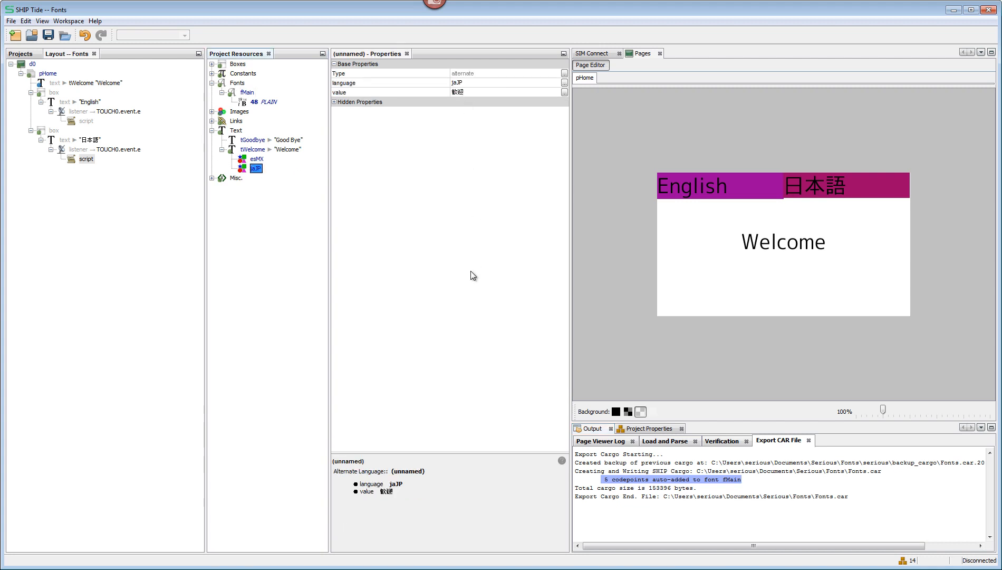
{"action": "left_click", "coordinate": [252, 103]}
{"action": "left_click", "coordinate": [248, 92]}
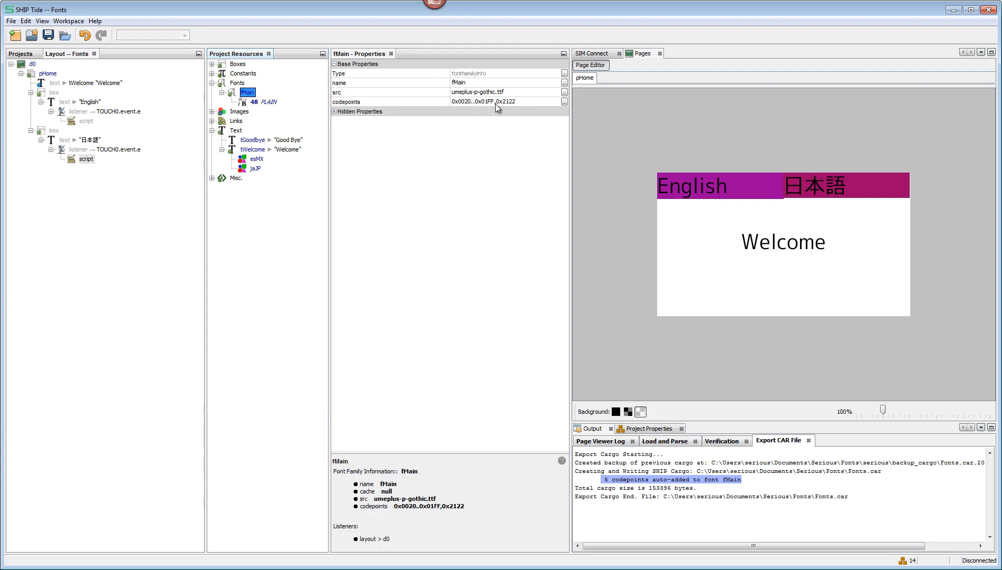